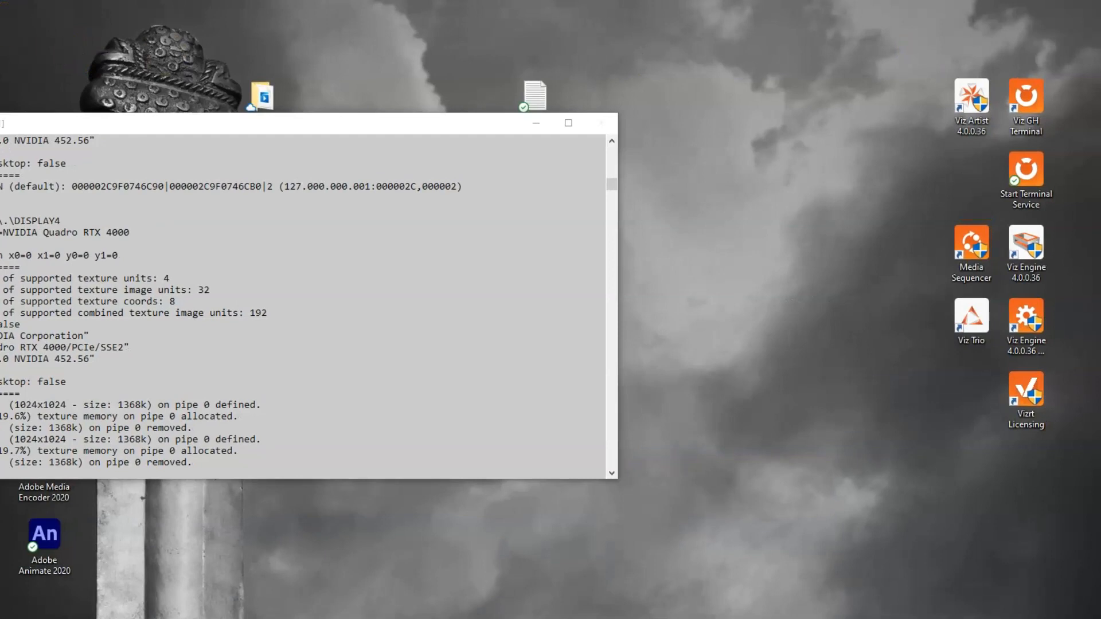
Step: Open the workbook Class2.xlsm from the Documents folder
{"action": "key", "text": "super+e"}
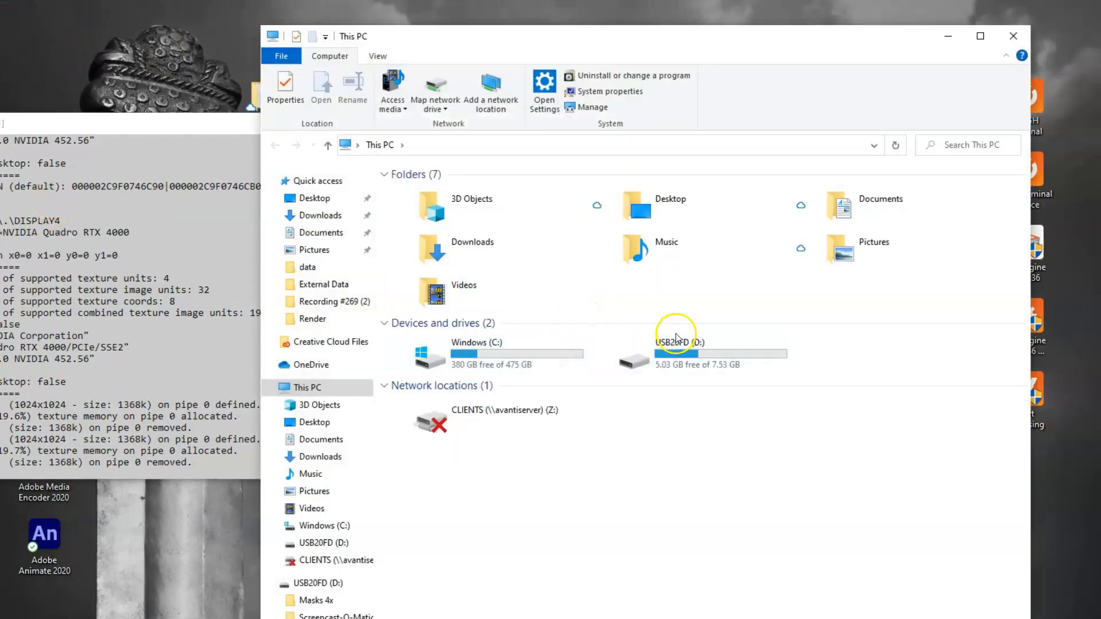
{"action": "left_click", "coordinate": [690, 359]}
{"action": "double_click", "coordinate": [459, 356]}
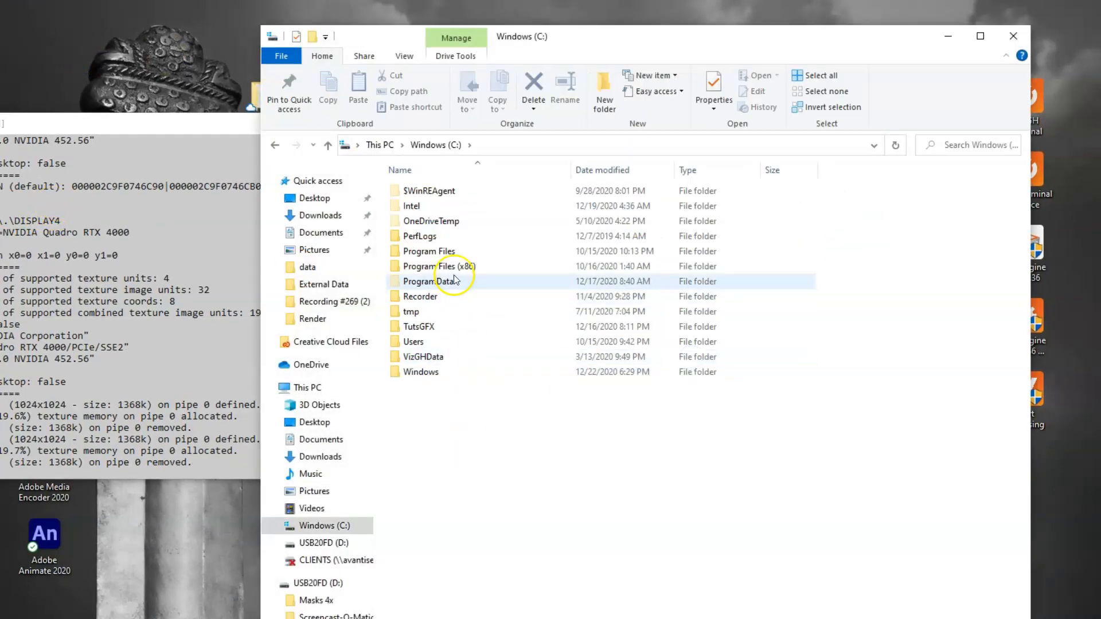
{"action": "left_click", "coordinate": [320, 440]}
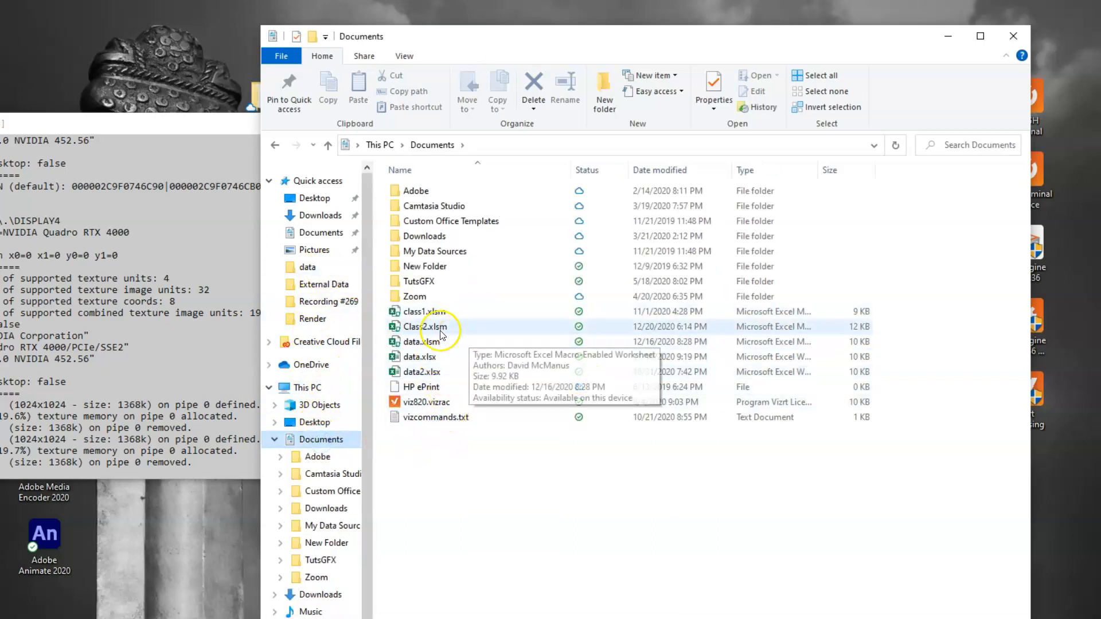
{"action": "double_click", "coordinate": [419, 327]}
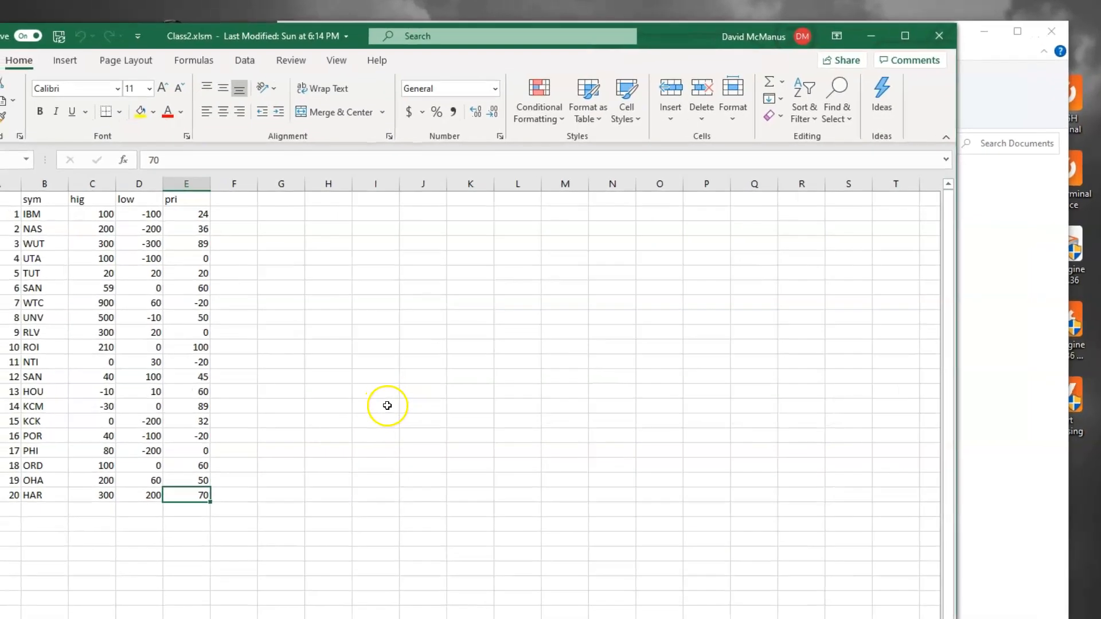
Step: Review the header row of the stock sheet from n to pri
{"action": "left_click", "coordinate": [368, 399]}
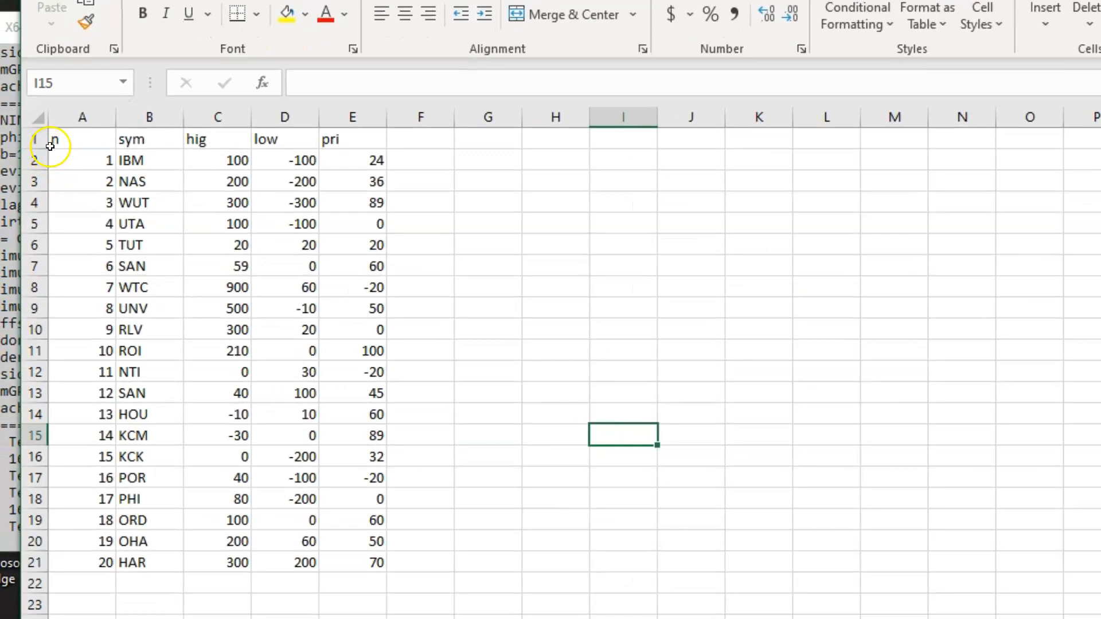
{"action": "left_click", "coordinate": [39, 140]}
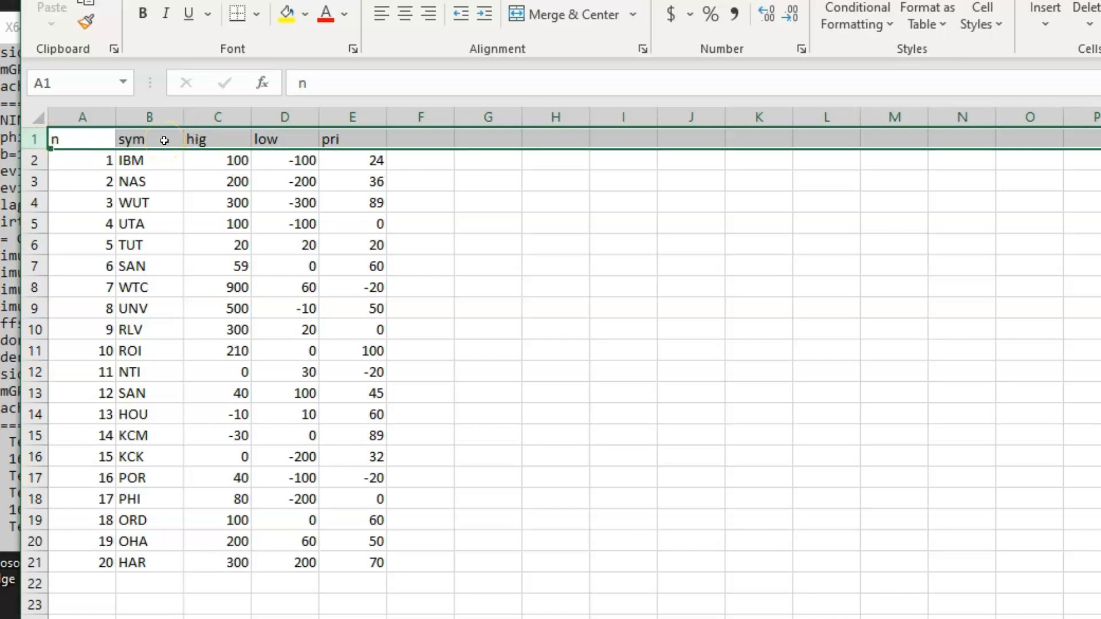
{"action": "left_click", "coordinate": [343, 137]}
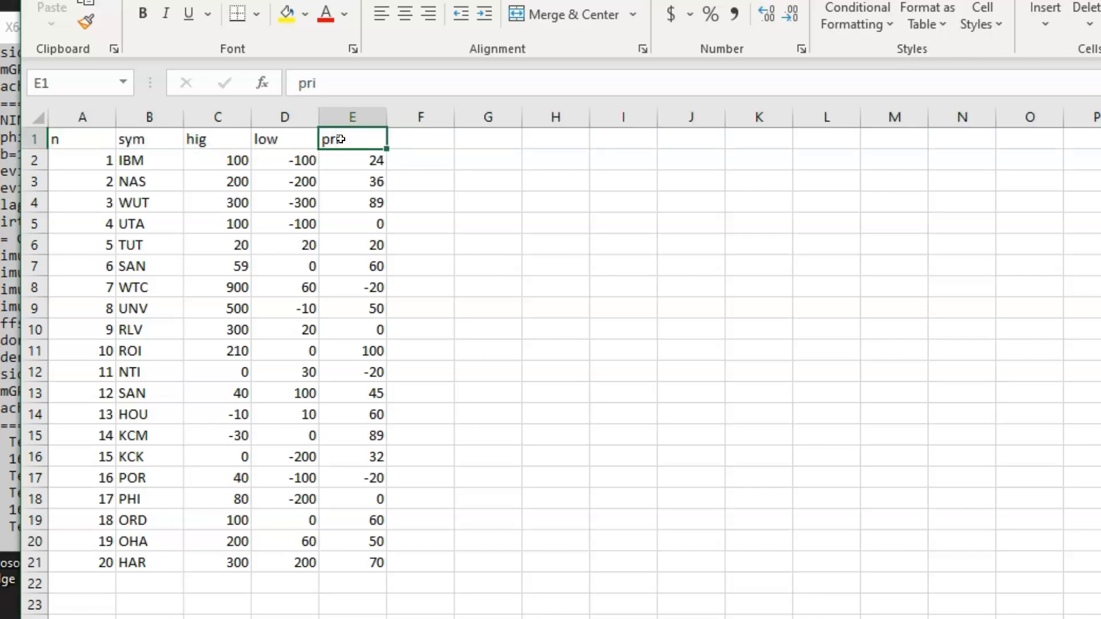
{"action": "left_click", "coordinate": [69, 136]}
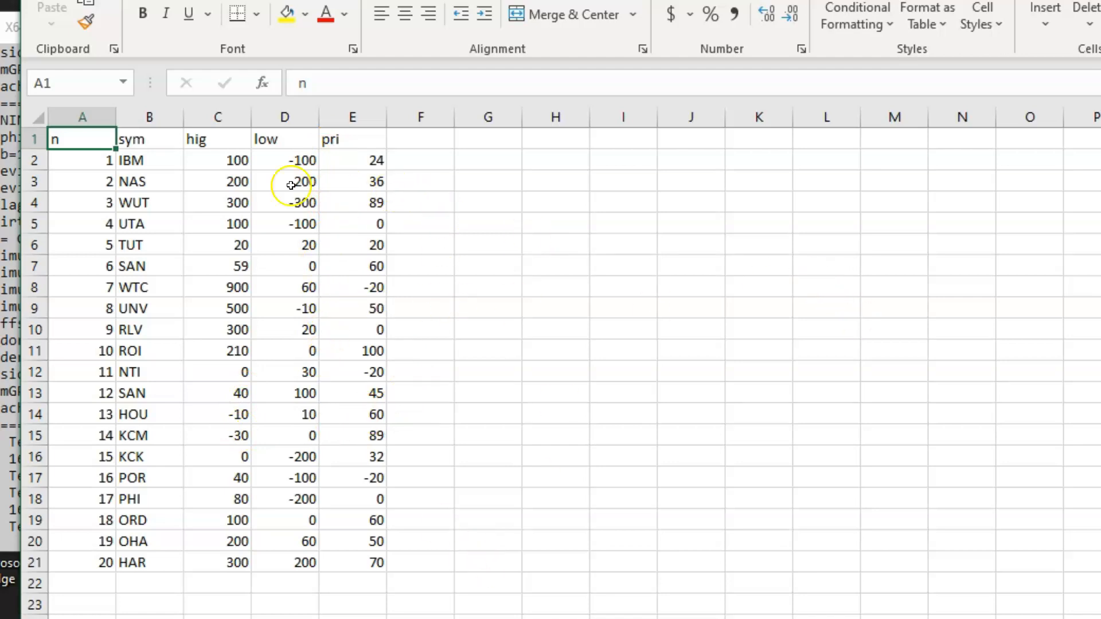
Step: Retype the header n in cell A1 of the stock sheet
{"action": "left_click", "coordinate": [71, 140]}
{"action": "double_click", "coordinate": [72, 139]}
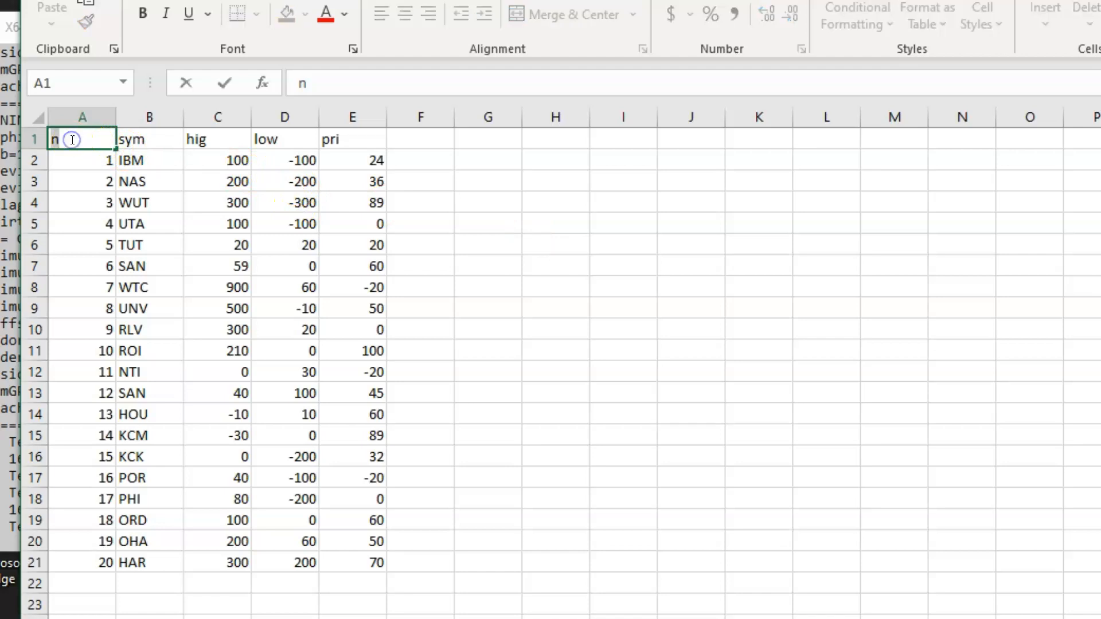
{"action": "double_click", "coordinate": [54, 140]}
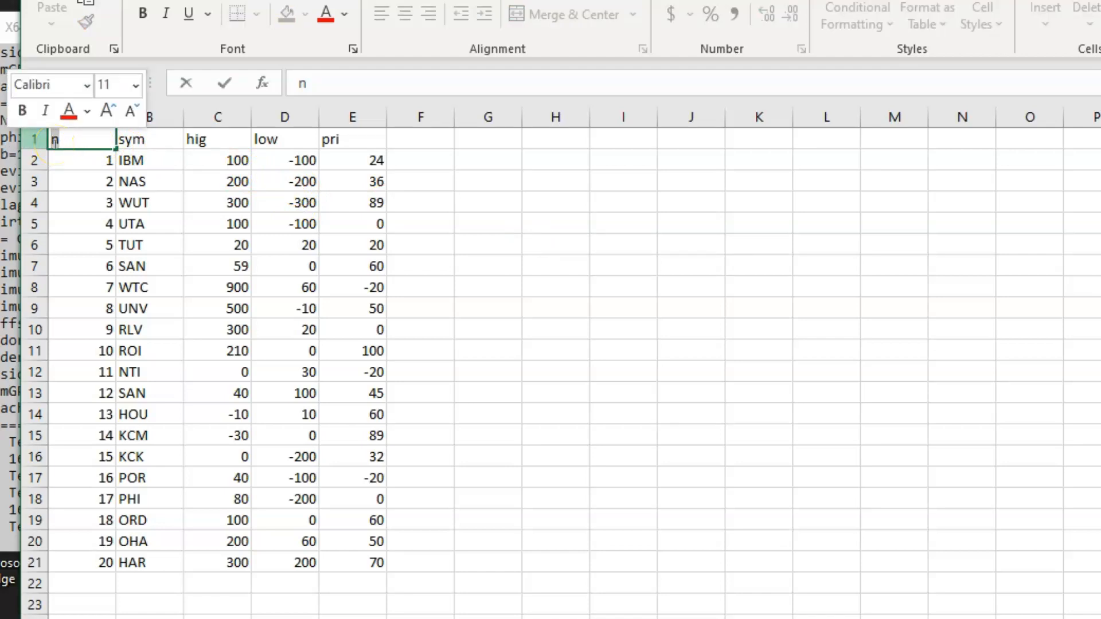
{"action": "left_click", "coordinate": [54, 141]}
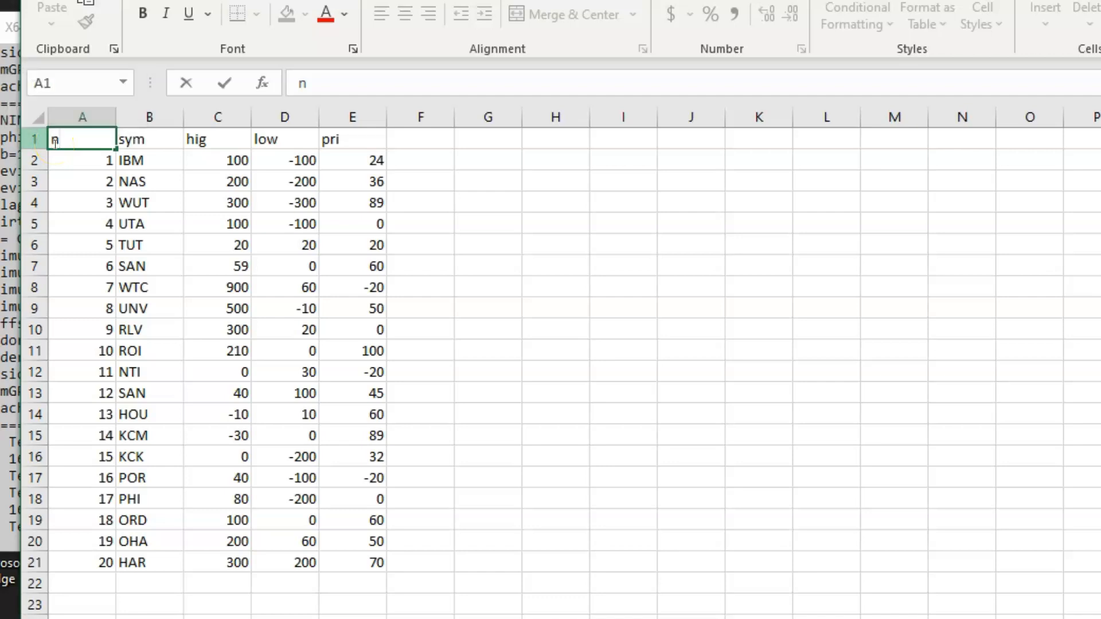
{"action": "key", "text": "BackSpace"}
{"action": "type", "text": "b"}
{"action": "double_click", "coordinate": [55, 139]}
{"action": "type", "text": "n"}
{"action": "left_click", "coordinate": [135, 141]}
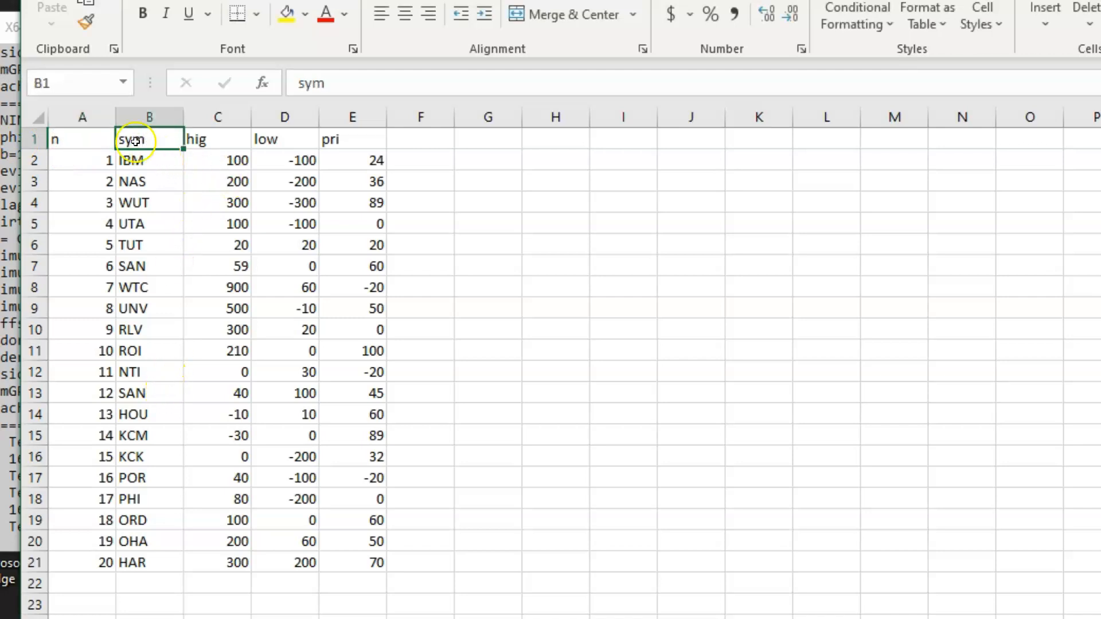
Step: Examine the remaining column headers and the class3 and class2 sheets, ending back on the stock sheet
{"action": "left_click", "coordinate": [197, 139]}
{"action": "left_click", "coordinate": [260, 139]}
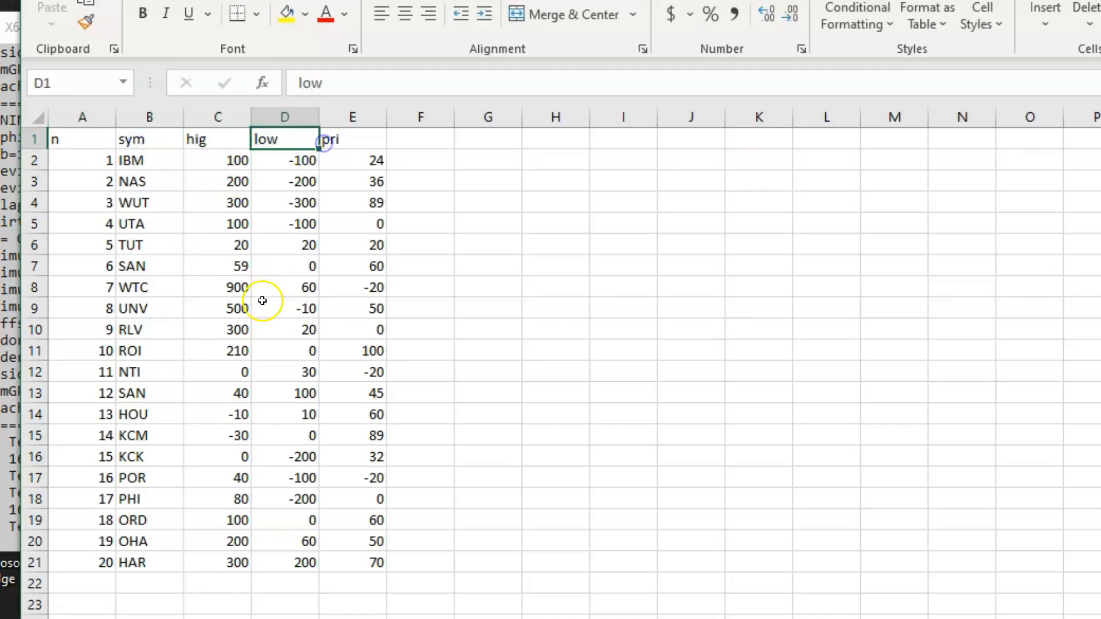
{"action": "left_click", "coordinate": [344, 139]}
{"action": "left_click", "coordinate": [291, 140]}
{"action": "left_click", "coordinate": [221, 144]}
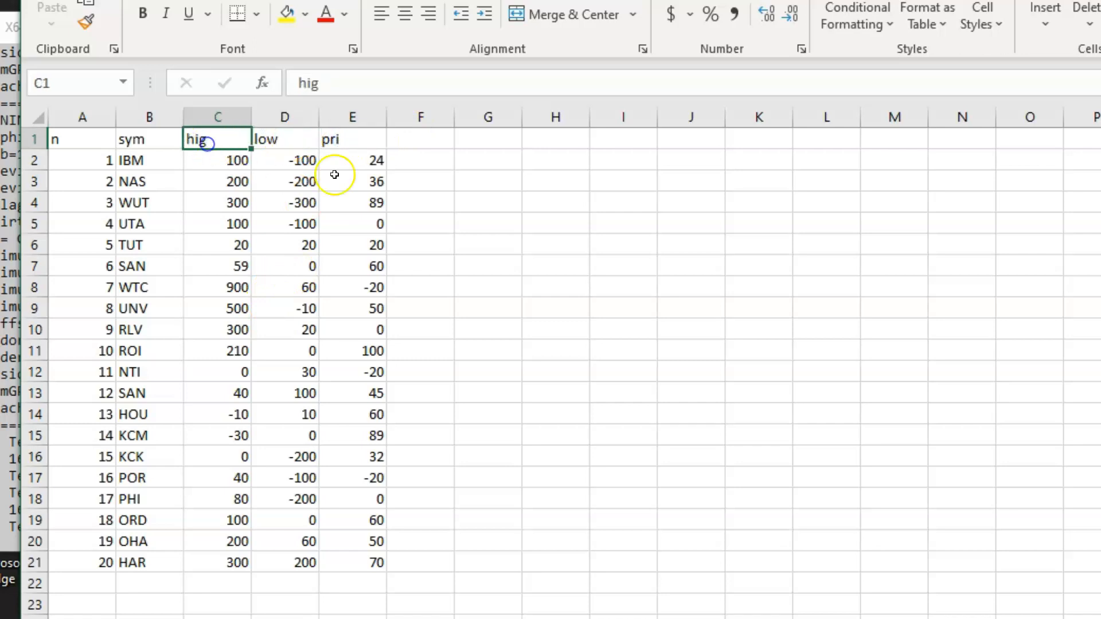
{"action": "left_click", "coordinate": [356, 144]}
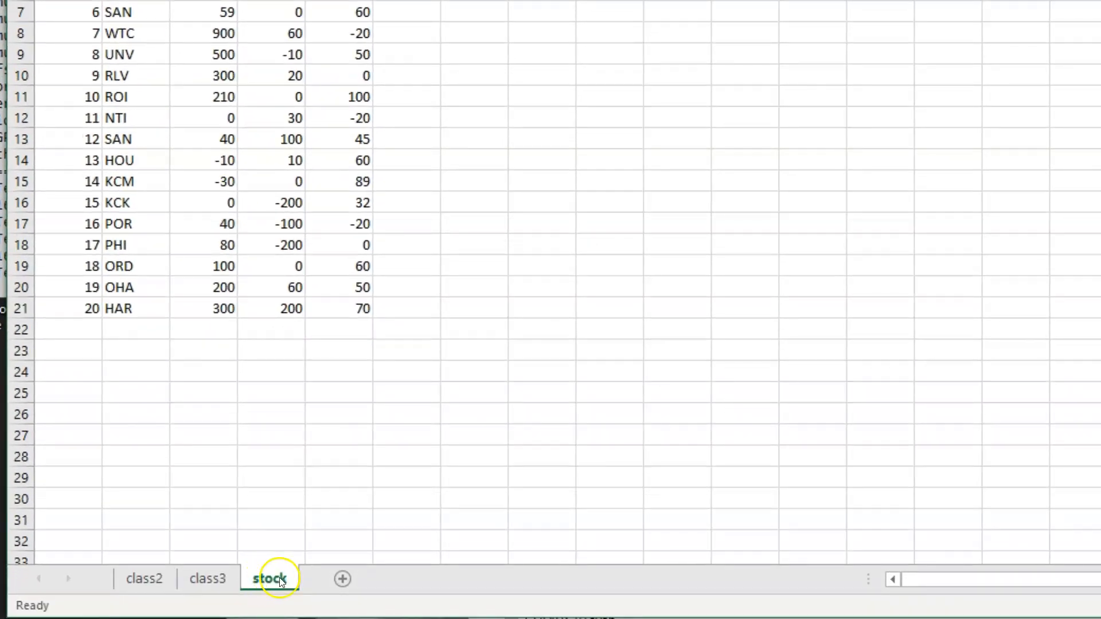
{"action": "left_click", "coordinate": [207, 579]}
{"action": "left_click", "coordinate": [148, 579]}
{"action": "left_click", "coordinate": [257, 578]}
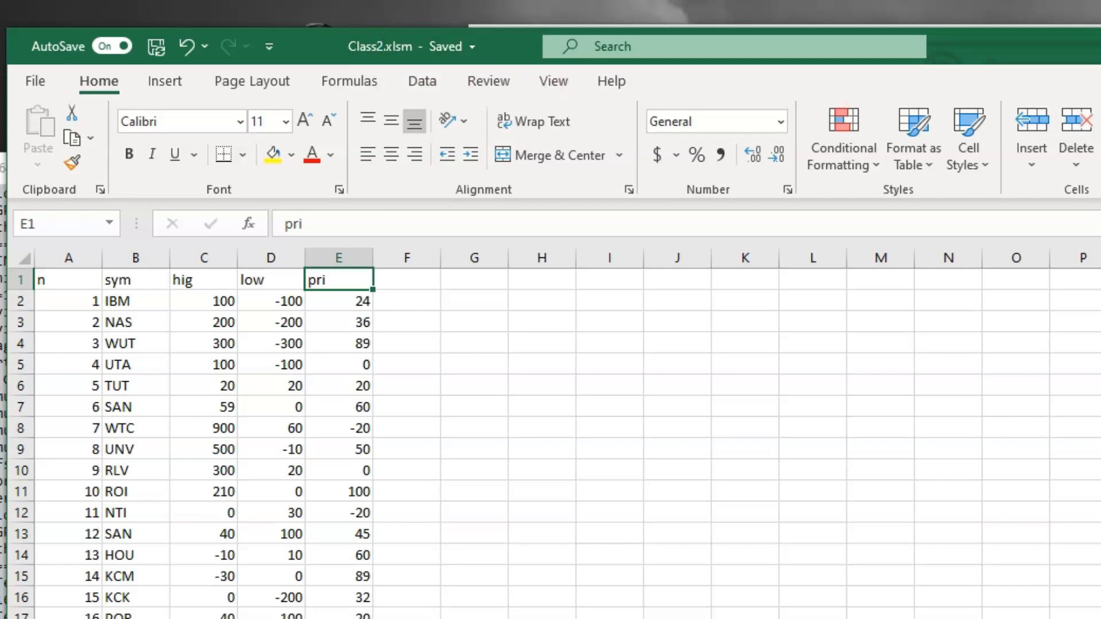
Step: Close the workbook and select the folder location path in the file properties of Class2.xlsm
{"action": "key", "text": "alt+F4"}
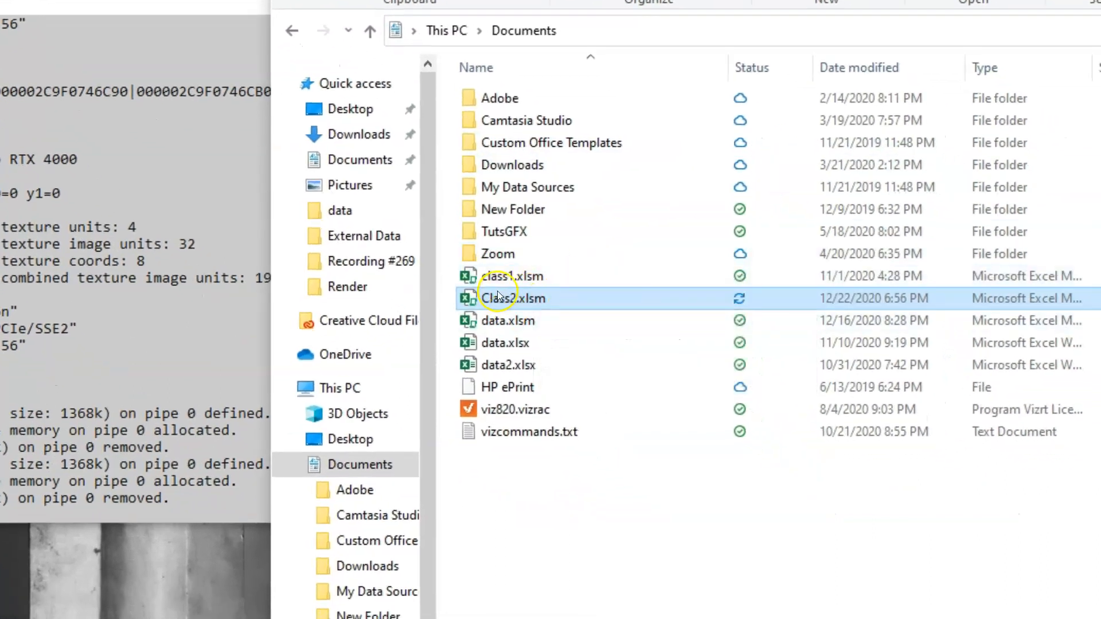
{"action": "right_click", "coordinate": [498, 296]}
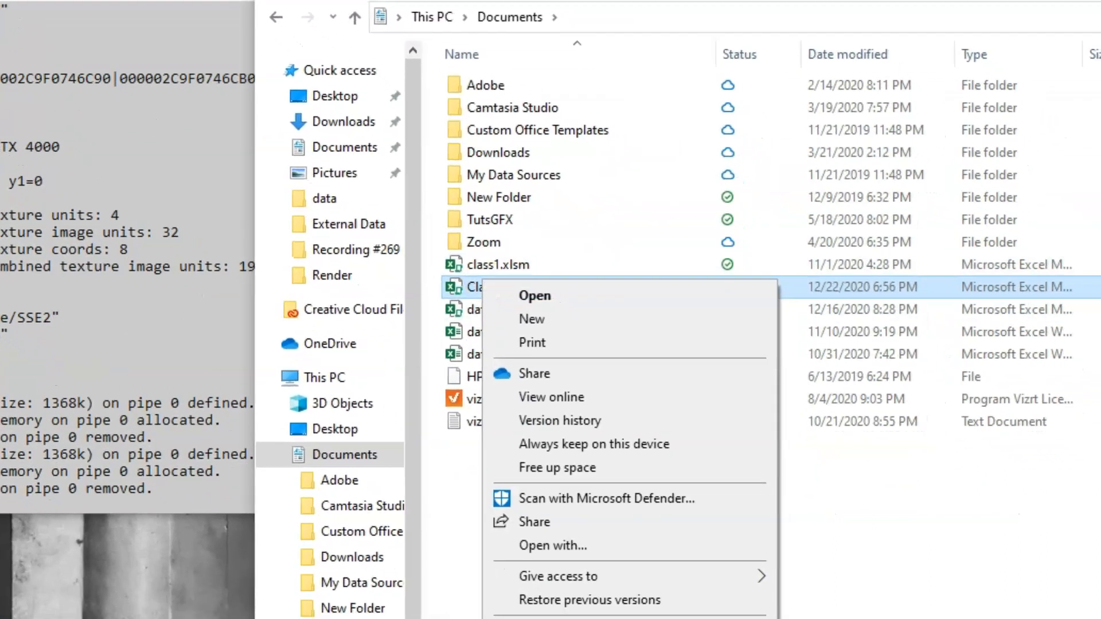
{"action": "left_click", "coordinate": [541, 617]}
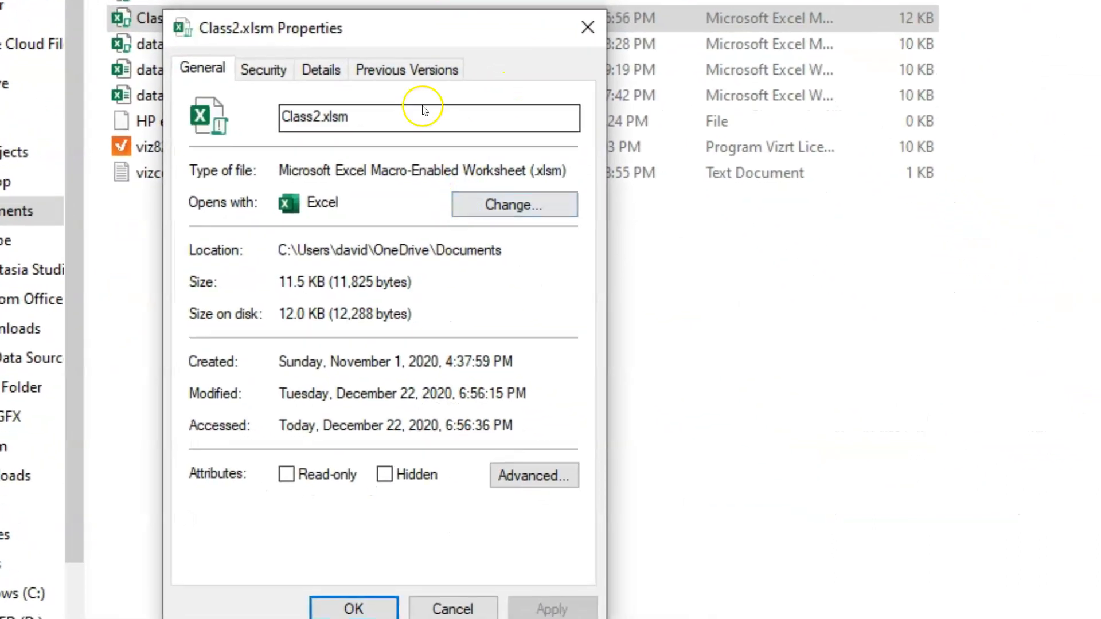
{"action": "left_click_drag", "start_coordinate": [504, 251], "coordinate": [269, 256]}
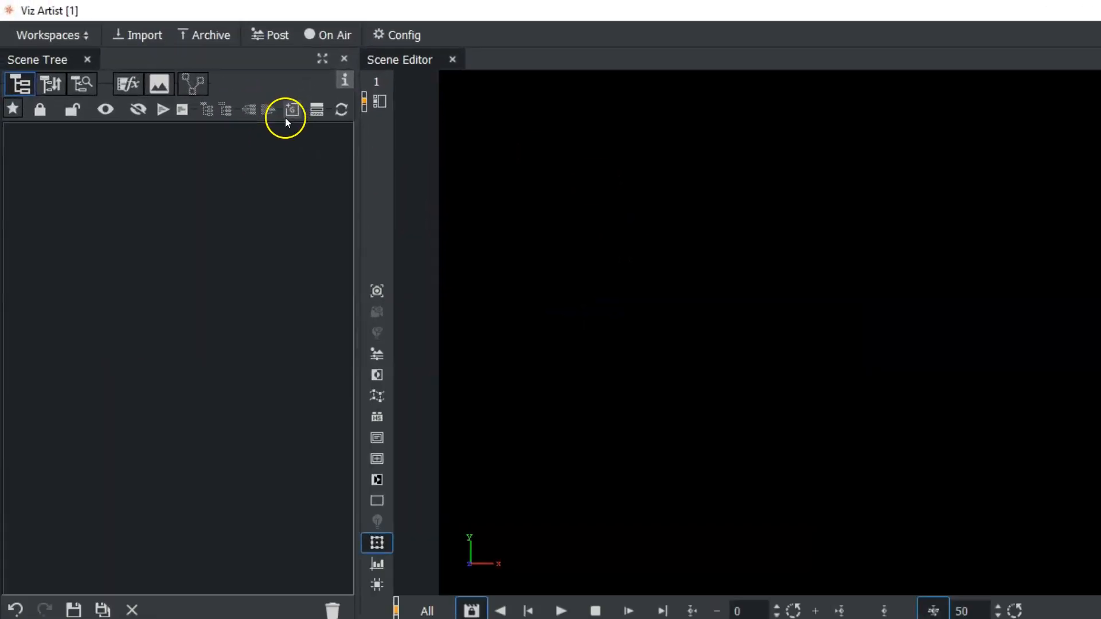
Step: In Viz Artist, add the DataText container plugin from the Data folder to the scene tree as a new container
{"action": "left_click", "coordinate": [184, 68]}
{"action": "left_click", "coordinate": [67, 162]}
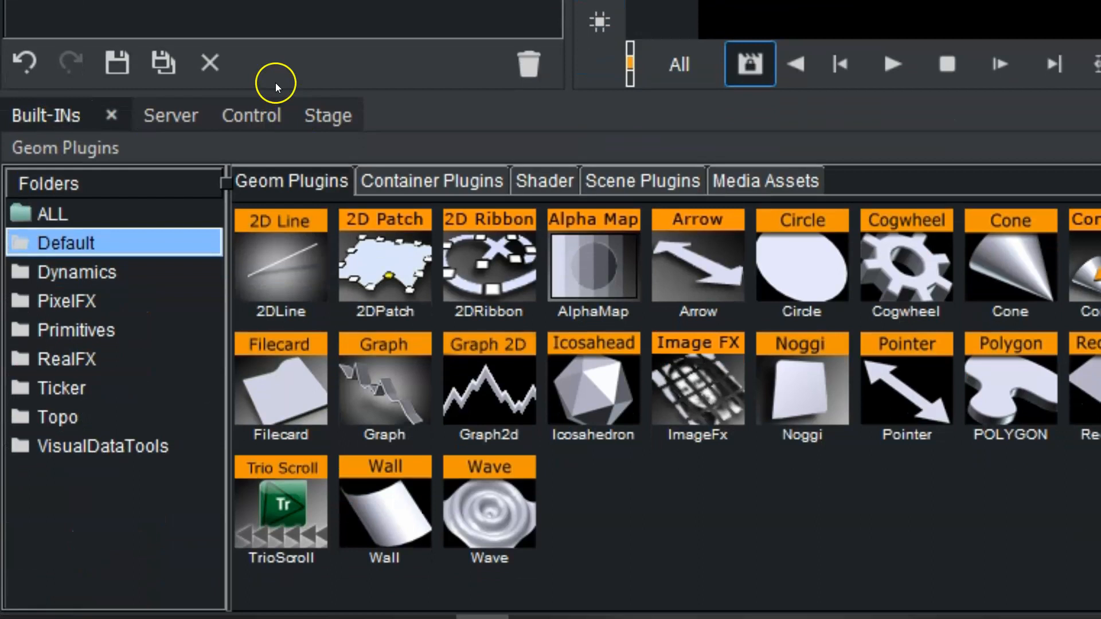
{"action": "left_click", "coordinate": [393, 189]}
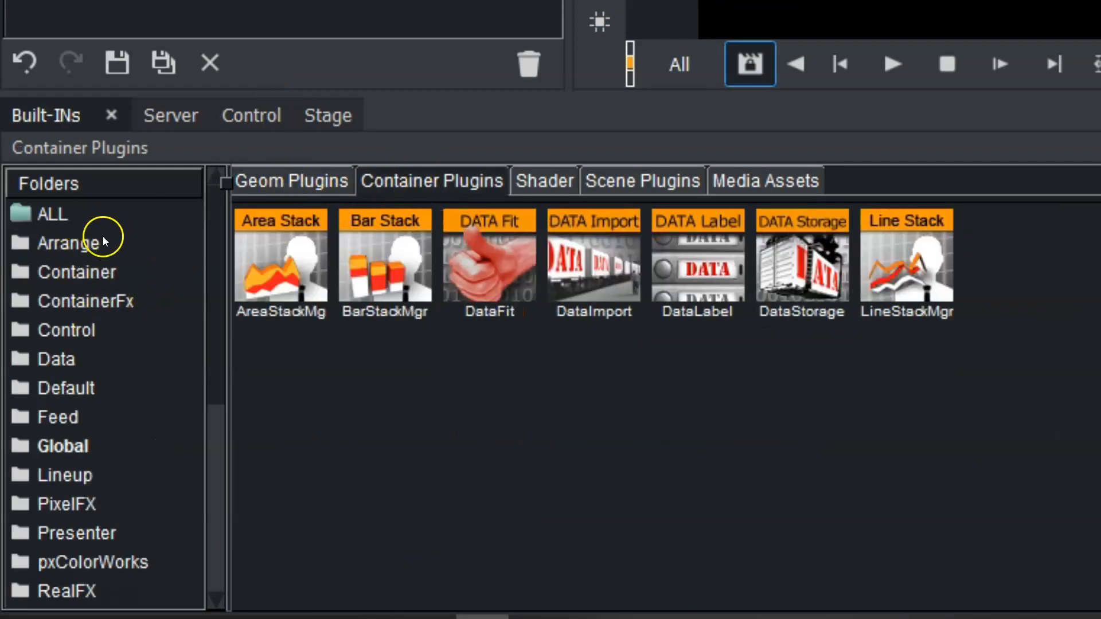
{"action": "left_click", "coordinate": [74, 356]}
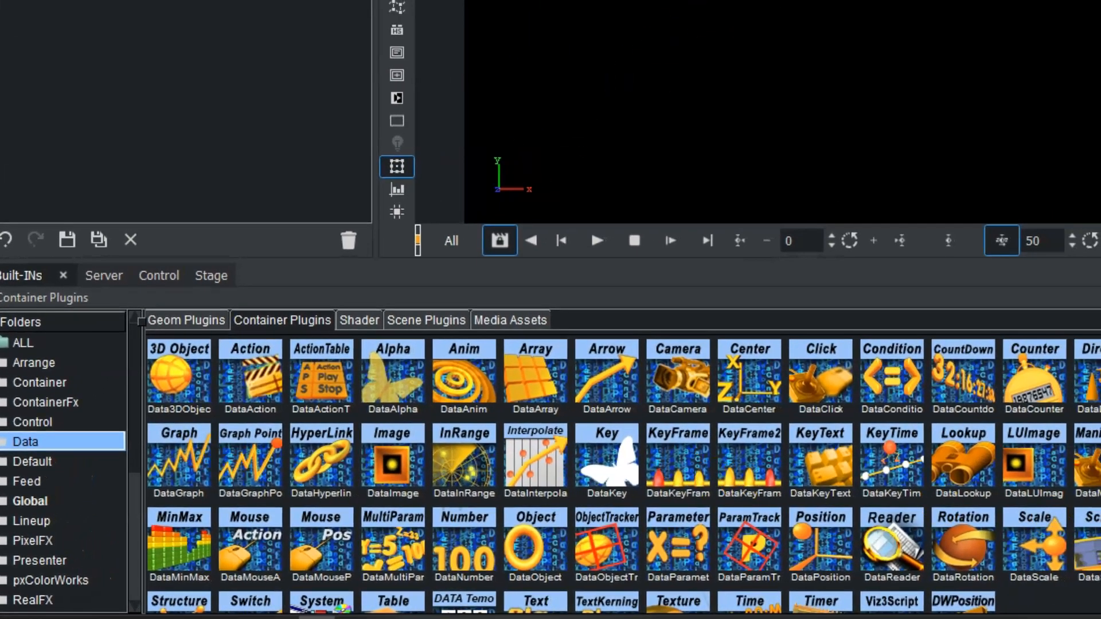
{"action": "scroll", "coordinate": [623, 474], "scroll_direction": "down", "scroll_amount": 1}
{"action": "left_click_drag", "start_coordinate": [542, 581], "coordinate": [87, 157]}
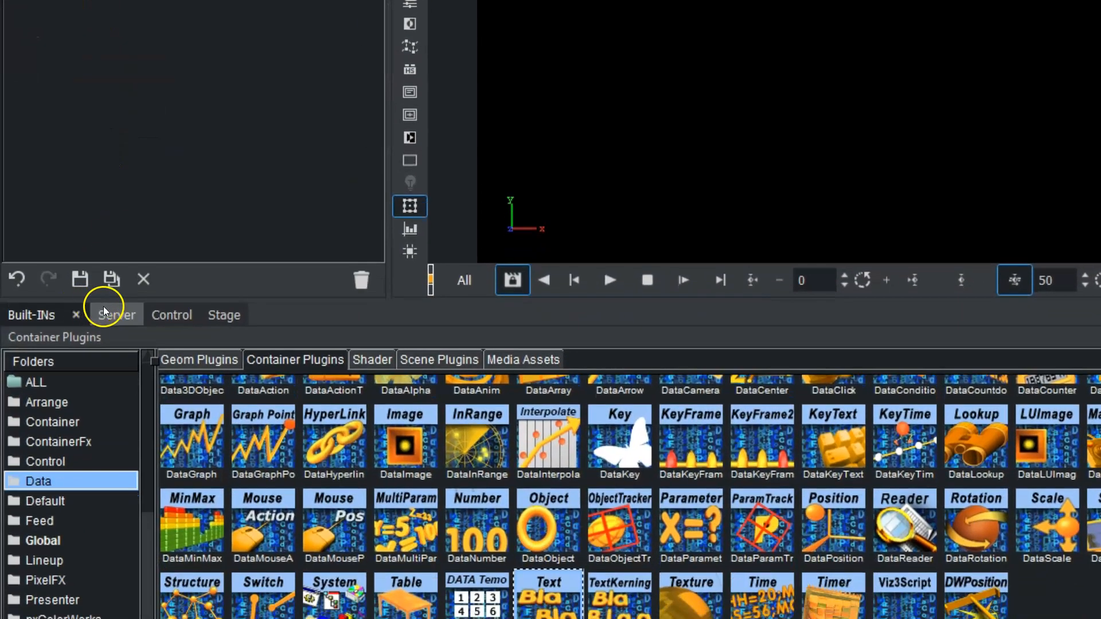
Step: Add the Arial-Black font from the ALL_GLOBALS folder on the server to the DataText container
{"action": "left_click", "coordinate": [45, 315]}
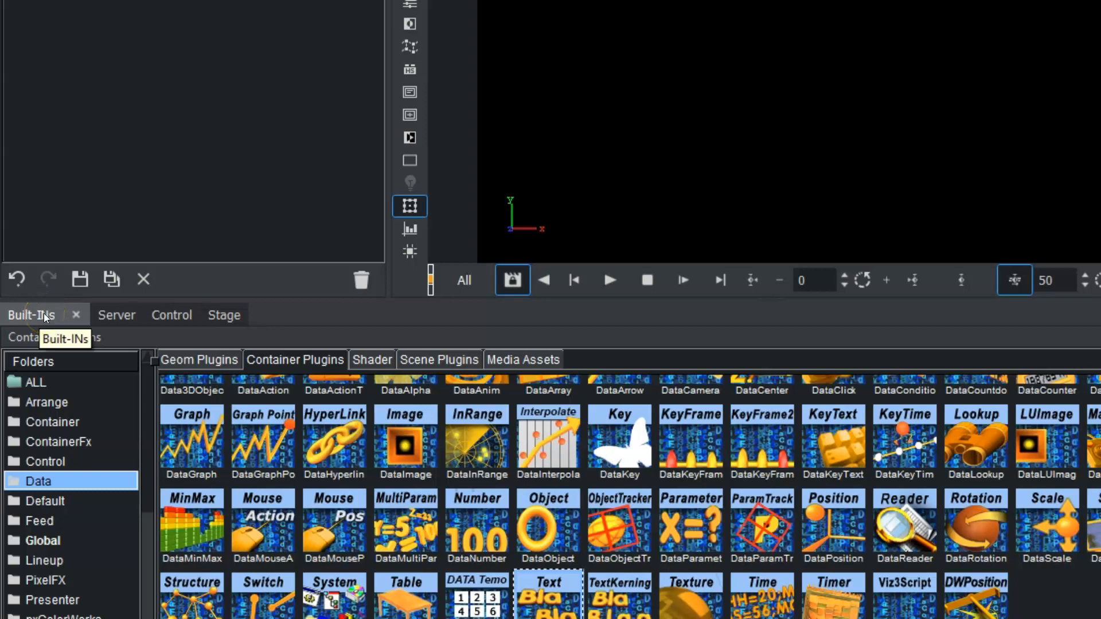
{"action": "left_click", "coordinate": [117, 315]}
{"action": "left_click", "coordinate": [374, 361]}
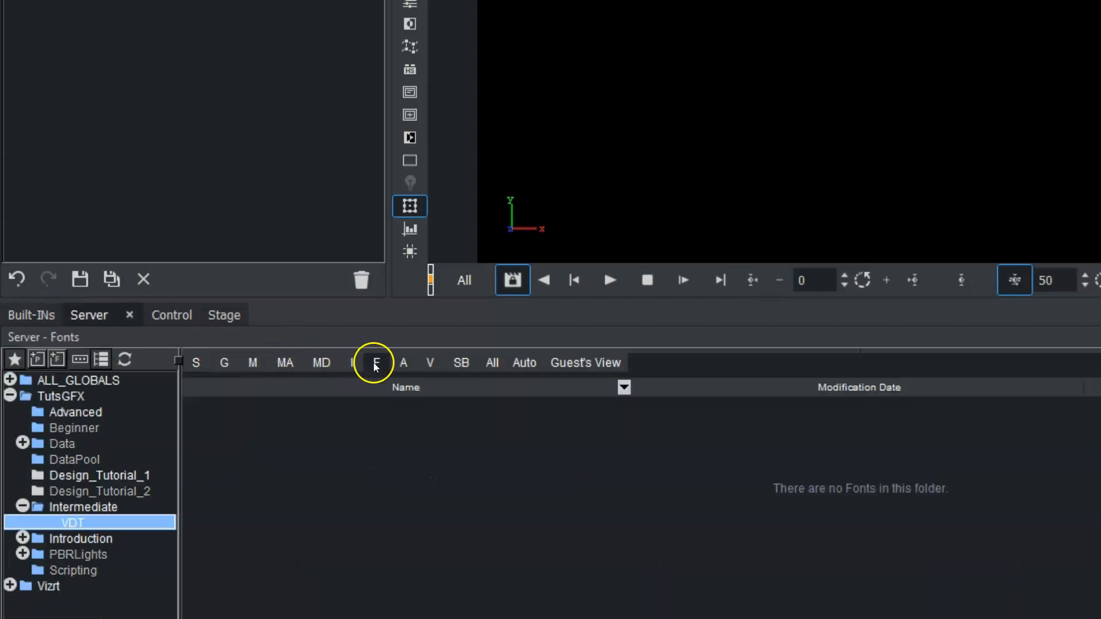
{"action": "left_click", "coordinate": [72, 380]}
{"action": "mouse_move", "coordinate": [216, 424]}
{"action": "left_mouse_down"}
{"action": "mouse_move", "coordinate": [221, 54]}
{"action": "mouse_move", "coordinate": [218, 431]}
{"action": "left_mouse_up"}
{"action": "left_click_drag", "start_coordinate": [339, 441], "coordinate": [162, 209]}
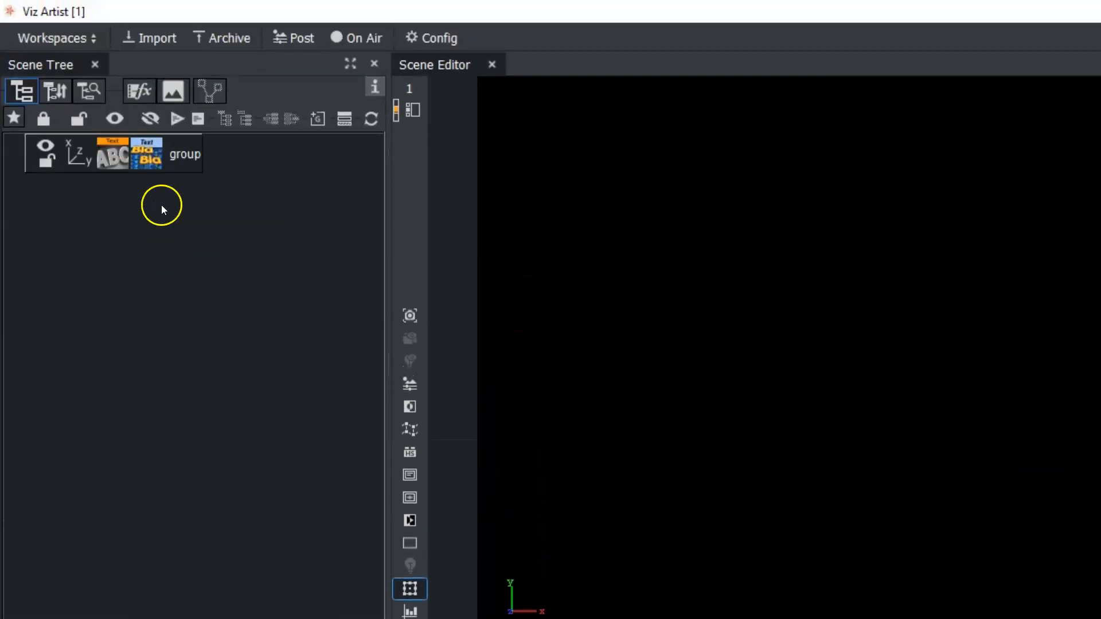
Step: Set the DataText plugin's field name to READER_CONSOLE
{"action": "left_click", "coordinate": [143, 156]}
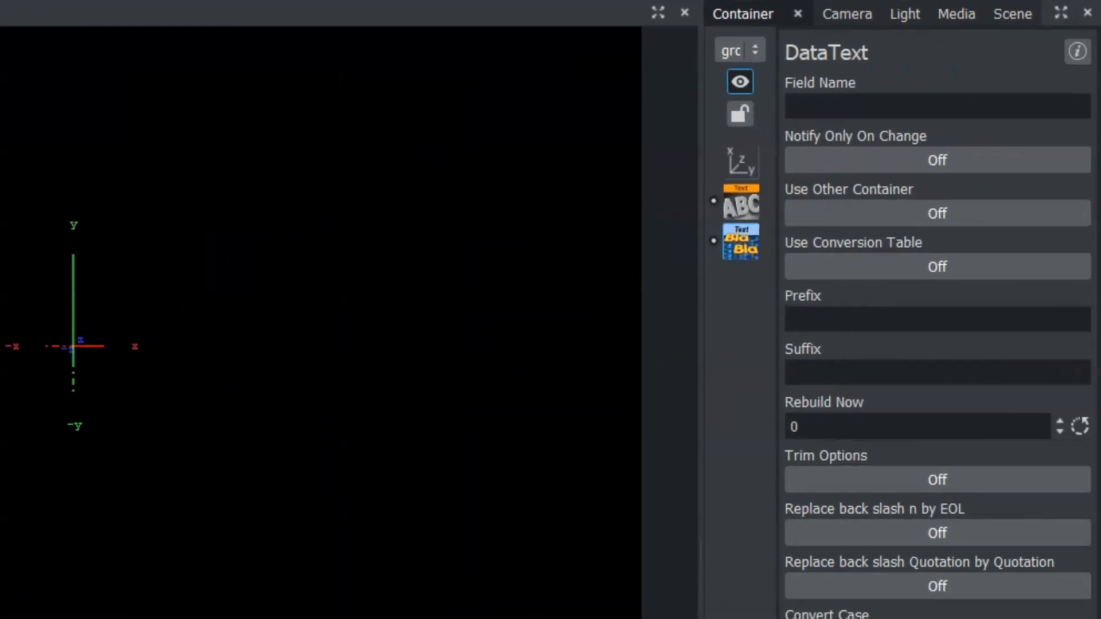
{"action": "left_click", "coordinate": [846, 106]}
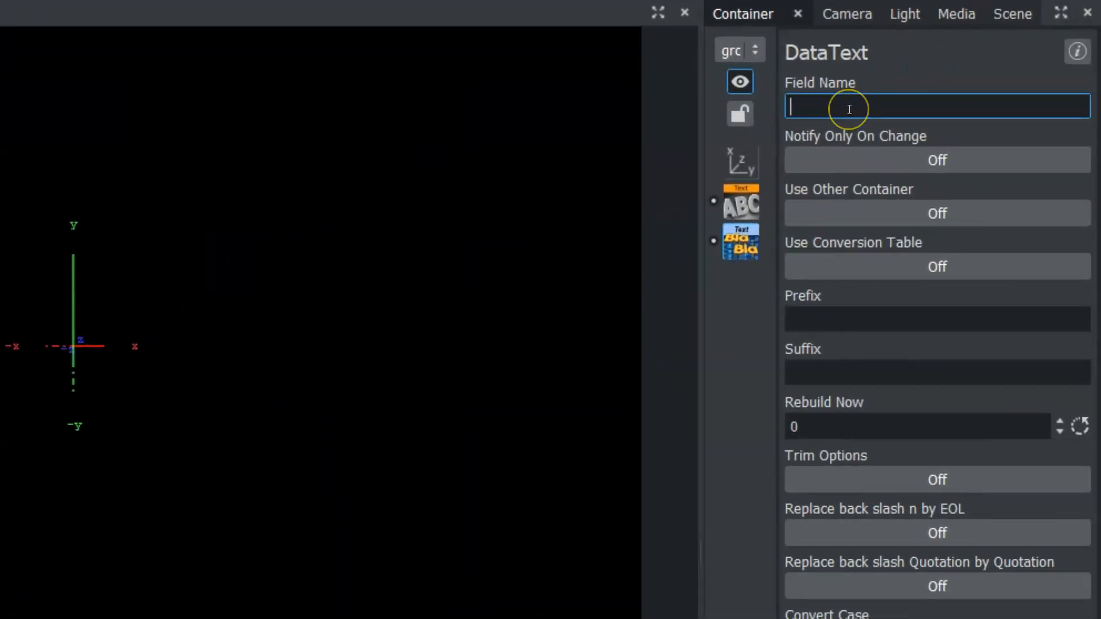
{"action": "type", "text": "READER"}
{"action": "left_click", "coordinate": [858, 111]}
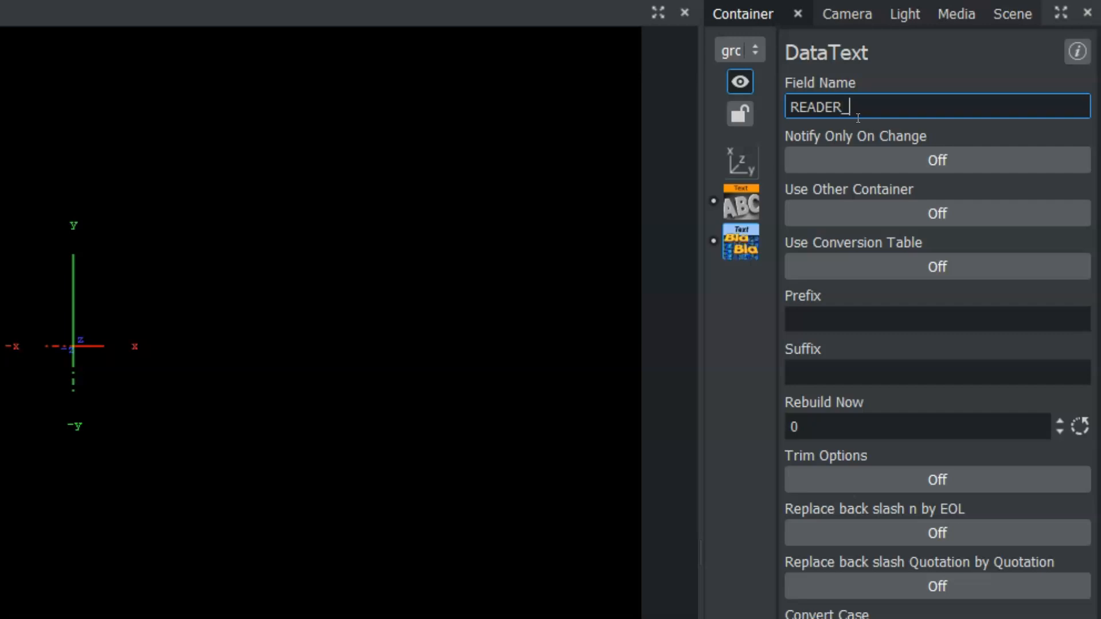
{"action": "type", "text": "_CONSOLE"}
{"action": "left_click", "coordinate": [936, 109]}
{"action": "key", "text": "Return"}
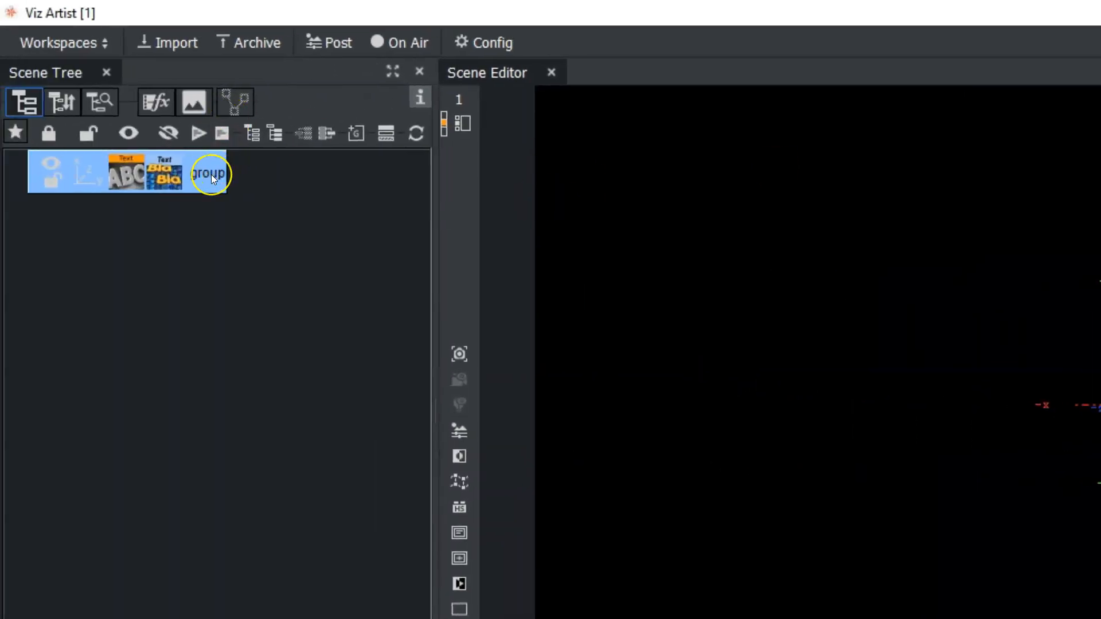
Step: Rename the text container to DATATEST
{"action": "double_click", "coordinate": [211, 174]}
{"action": "type", "text": "DATA"}
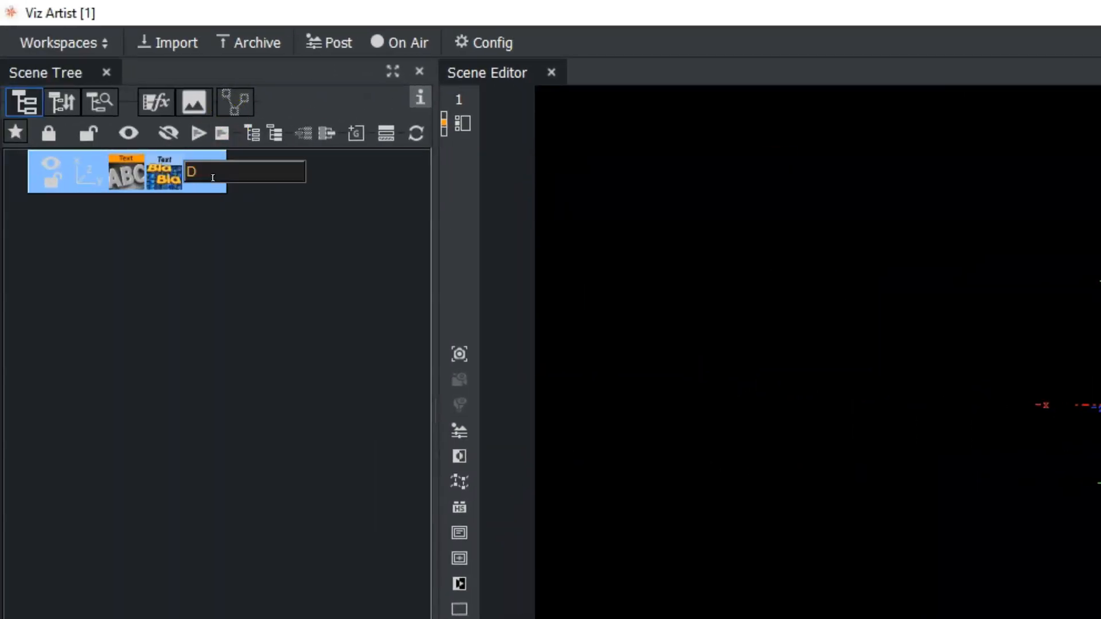
{"action": "type", "text": "TEST"}
{"action": "key", "text": "Return"}
Step: Add a new group below DATATEST in the scene tree and apply the DataReader container plugin to it
{"action": "left_click_drag", "start_coordinate": [356, 133], "coordinate": [91, 305]}
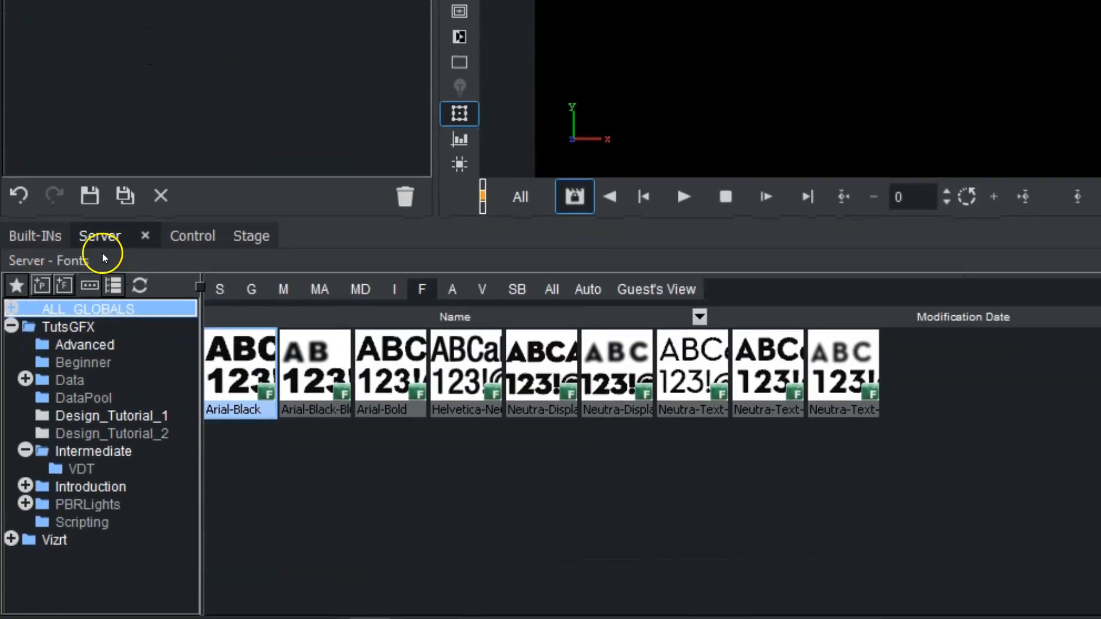
{"action": "left_click", "coordinate": [35, 237]}
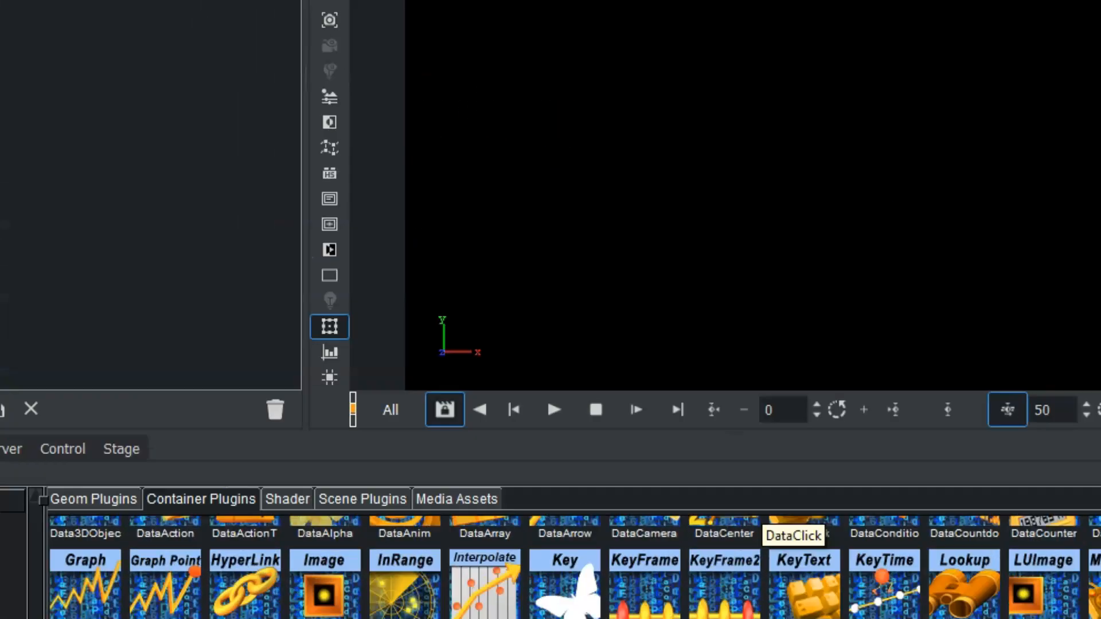
{"action": "left_click_drag", "start_coordinate": [765, 519], "coordinate": [127, 144]}
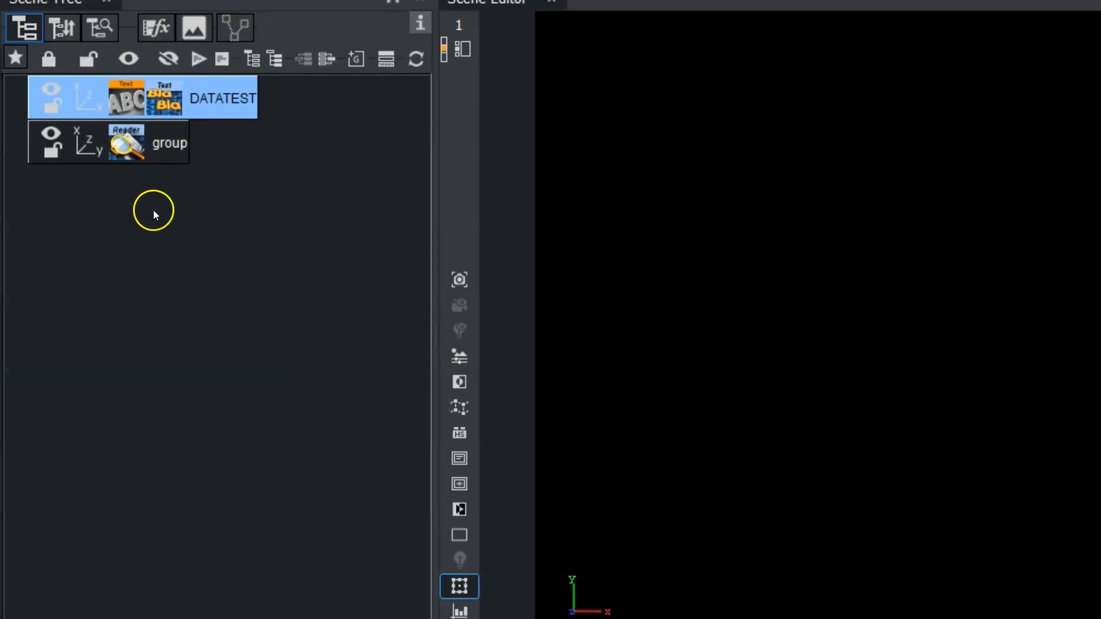
Step: Point the group's DataReader, with EXCEL as the query type, to Class2.xlsm in the user's OneDrive Documents folder
{"action": "left_click", "coordinate": [113, 135]}
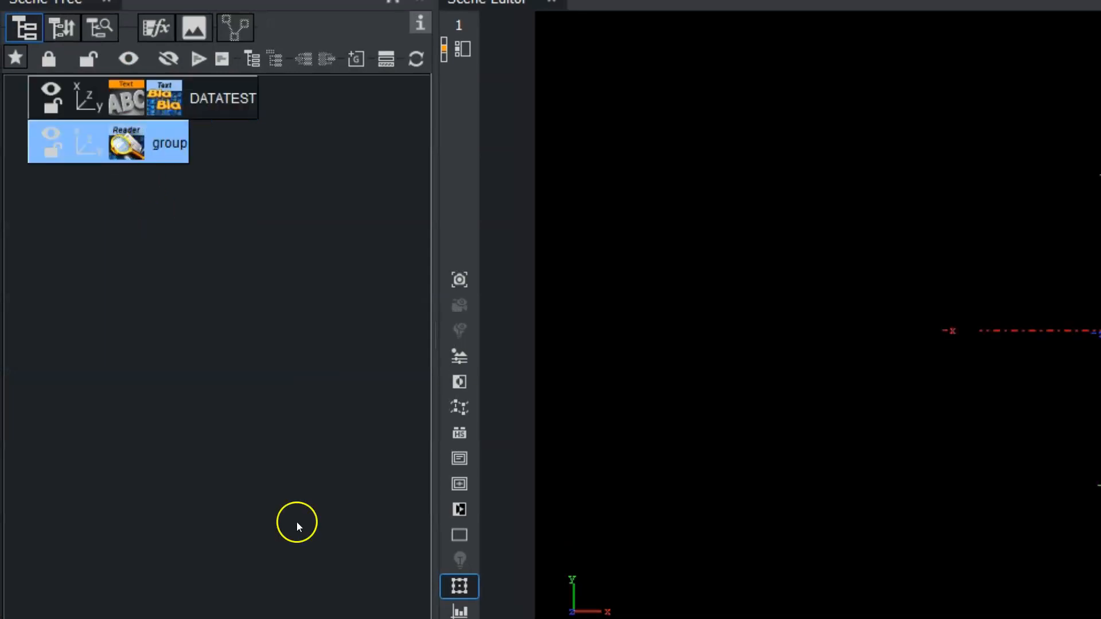
{"action": "left_click", "coordinate": [129, 150]}
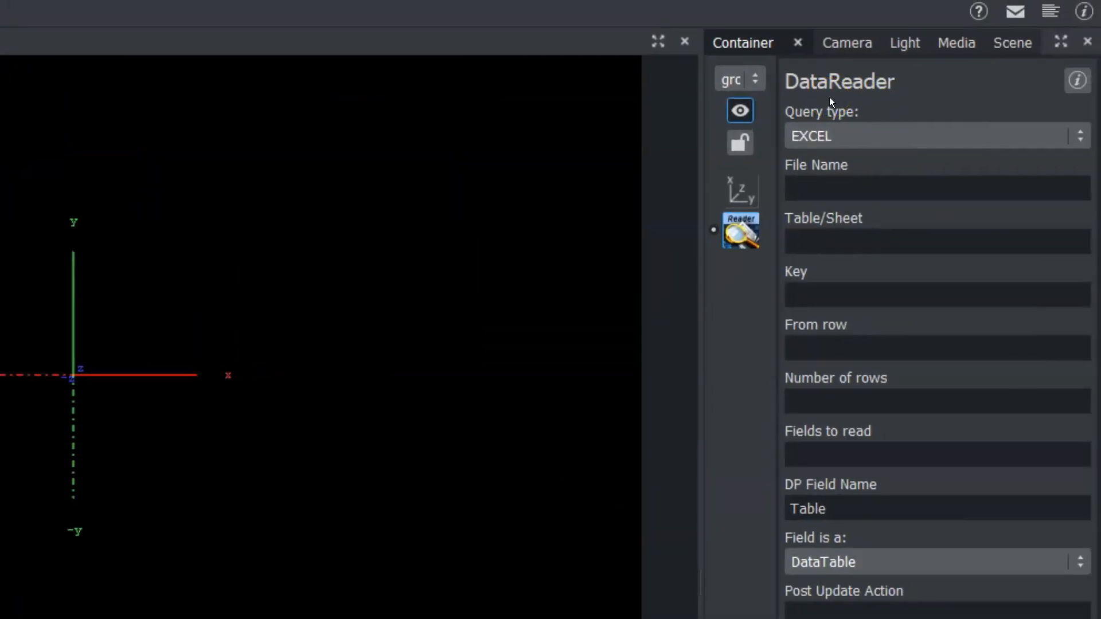
{"action": "left_click", "coordinate": [859, 139]}
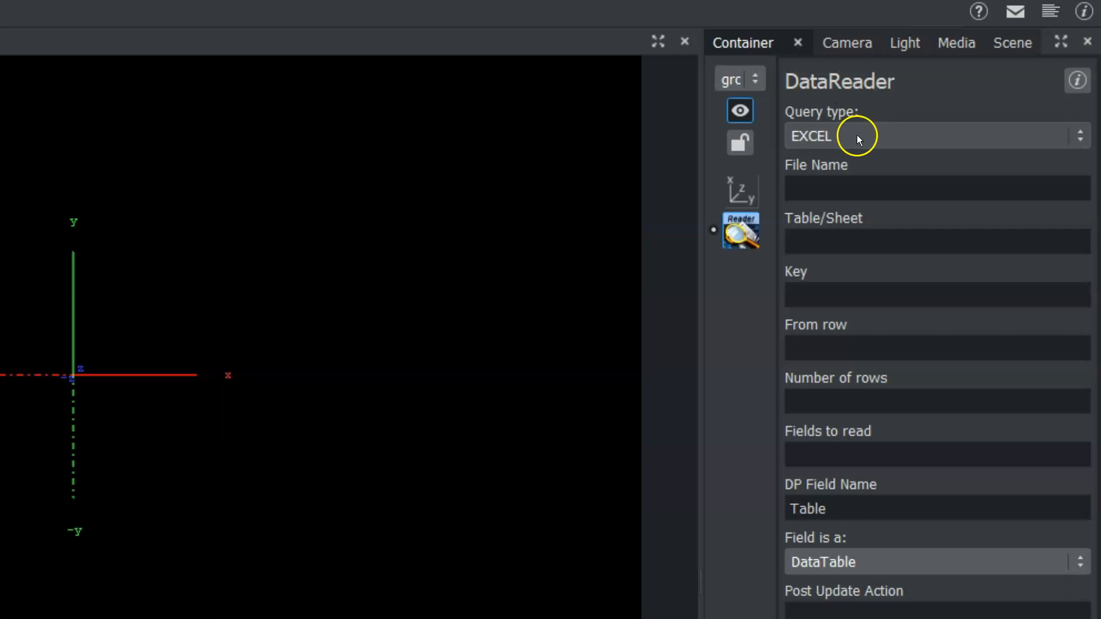
{"action": "left_click", "coordinate": [857, 136]}
{"action": "left_click", "coordinate": [856, 135]}
{"action": "left_click", "coordinate": [850, 188]}
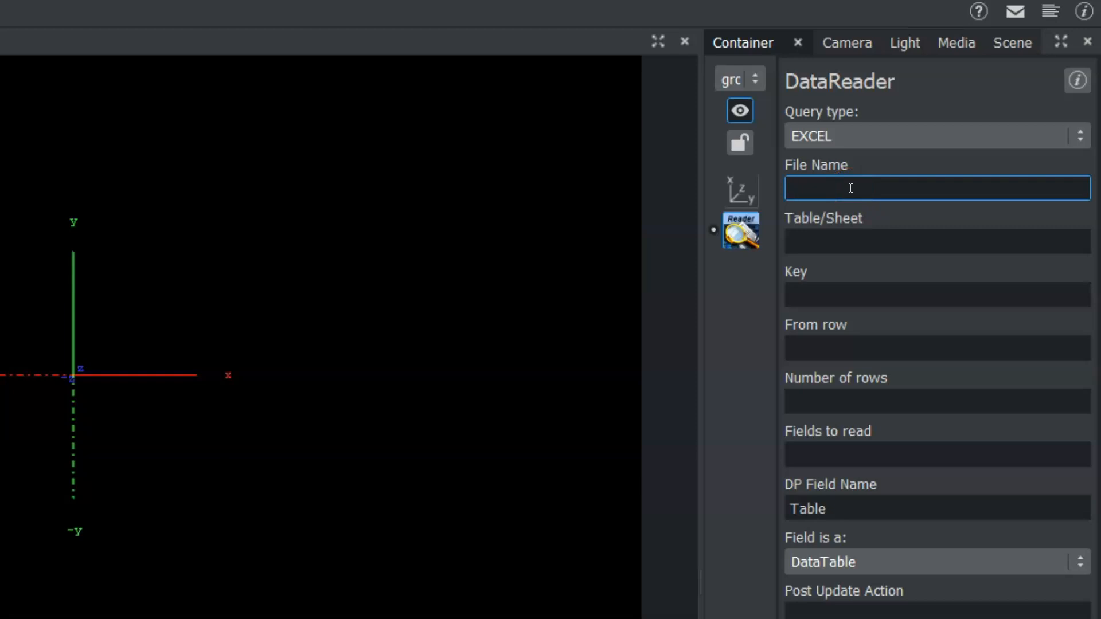
{"action": "left_click", "coordinate": [813, 134]}
{"action": "type", "text": "C:\\Users\\david\\OneDrive\\Documents"}
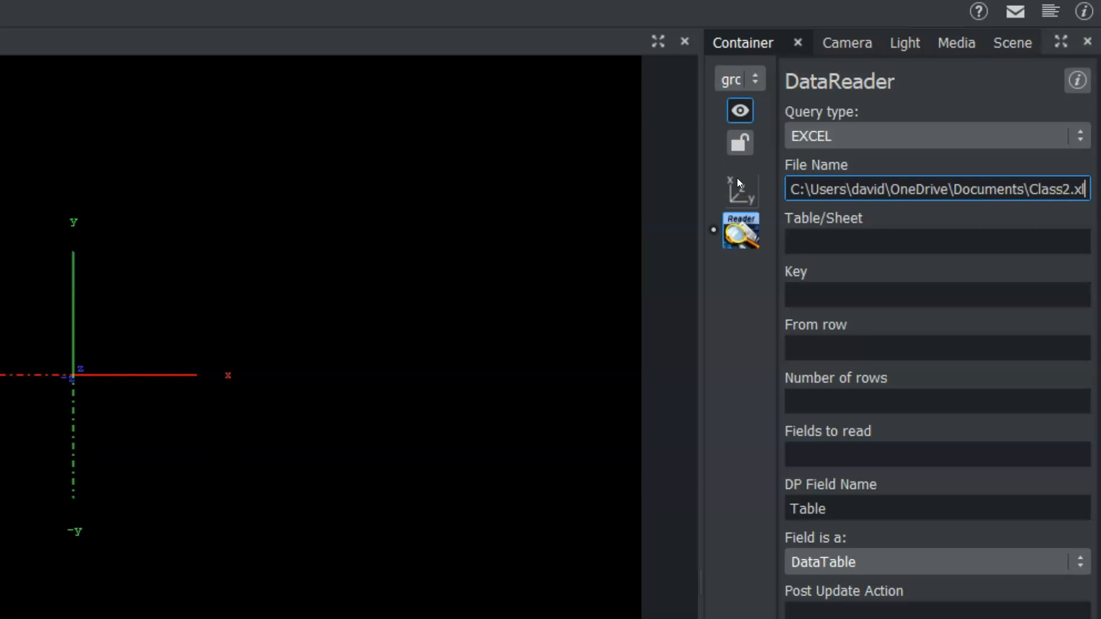
{"action": "type", "text": "sm"}
Step: Set the DataReader's table/sheet to stock and its key to n
{"action": "left_click", "coordinate": [841, 241]}
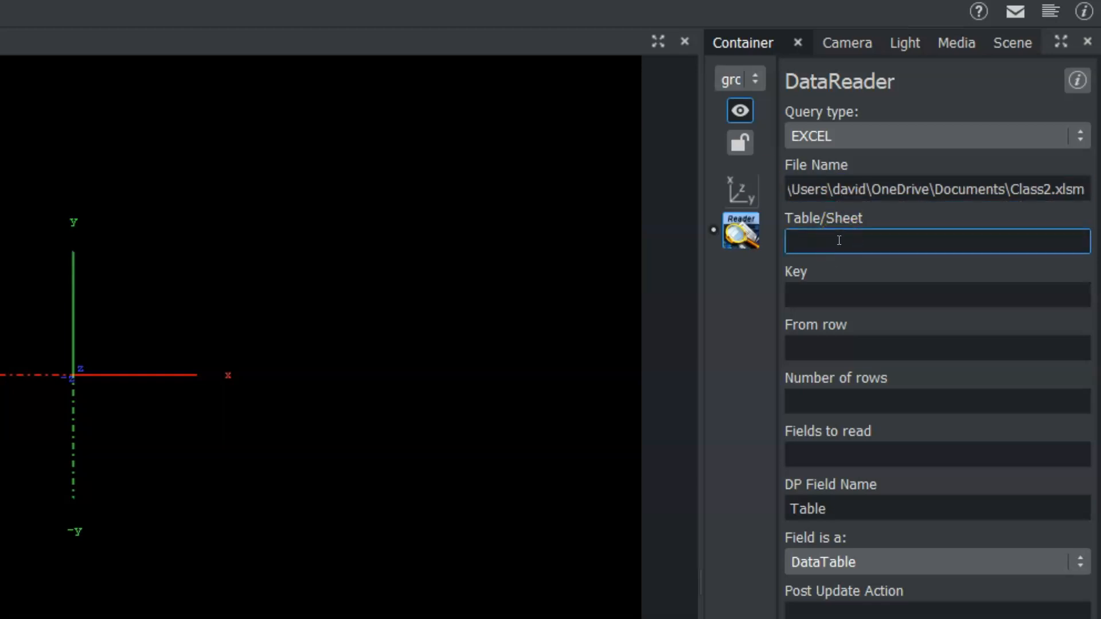
{"action": "left_click", "coordinate": [849, 231]}
{"action": "type", "text": "stock"}
{"action": "left_click", "coordinate": [892, 251]}
{"action": "left_click", "coordinate": [873, 291]}
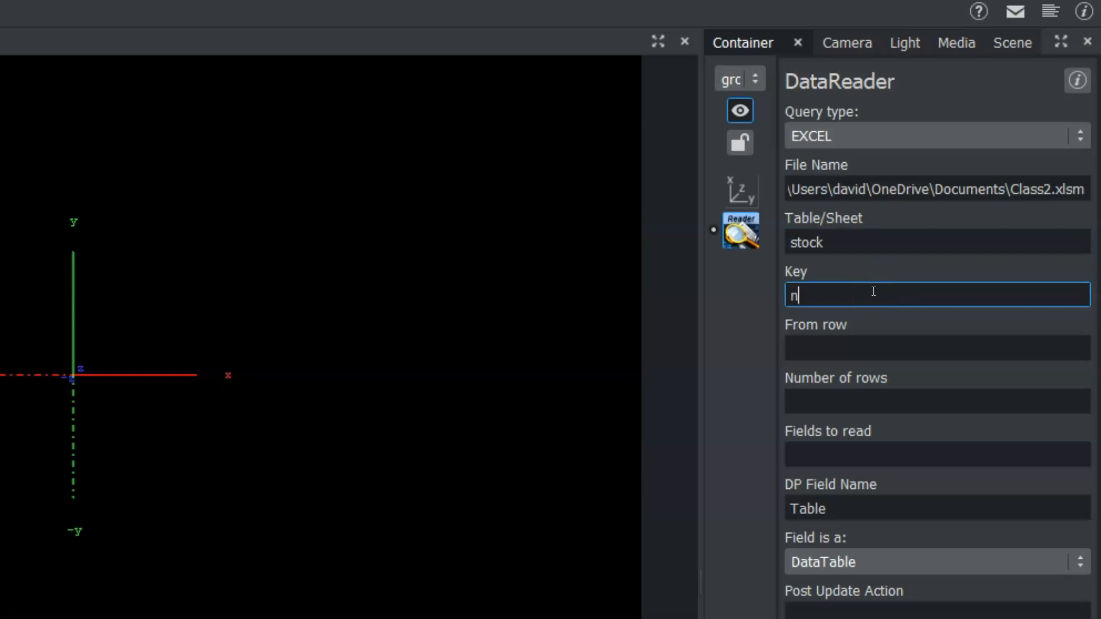
Step: Set the DataReader's fields to read to pri and its DP field name to VAR
{"action": "left_click", "coordinate": [881, 456]}
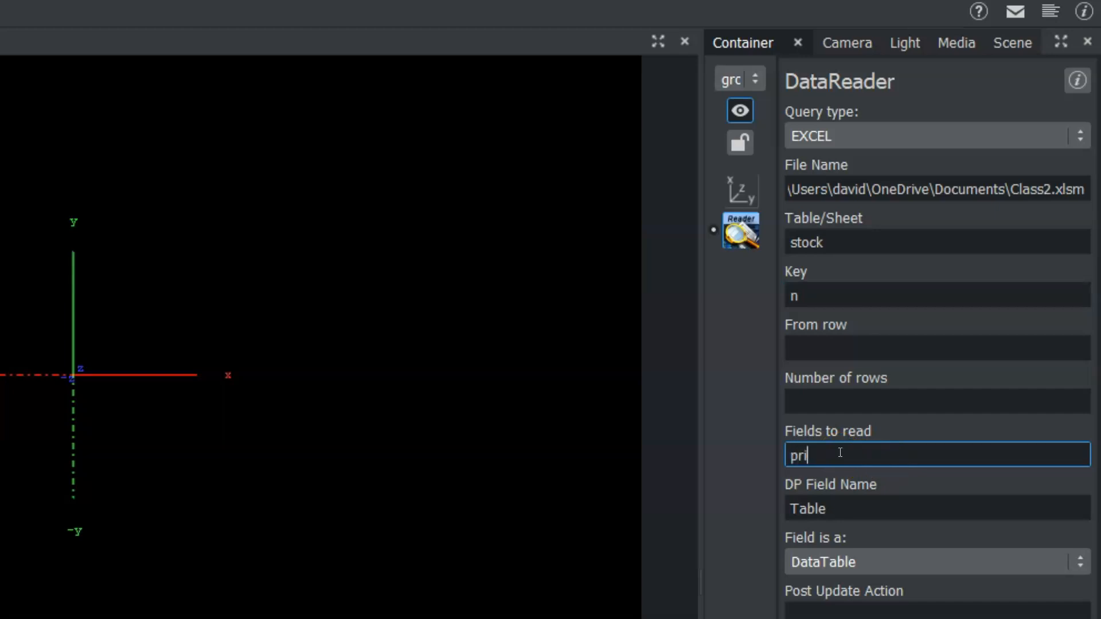
{"action": "left_click", "coordinate": [833, 456]}
{"action": "double_click", "coordinate": [847, 514]}
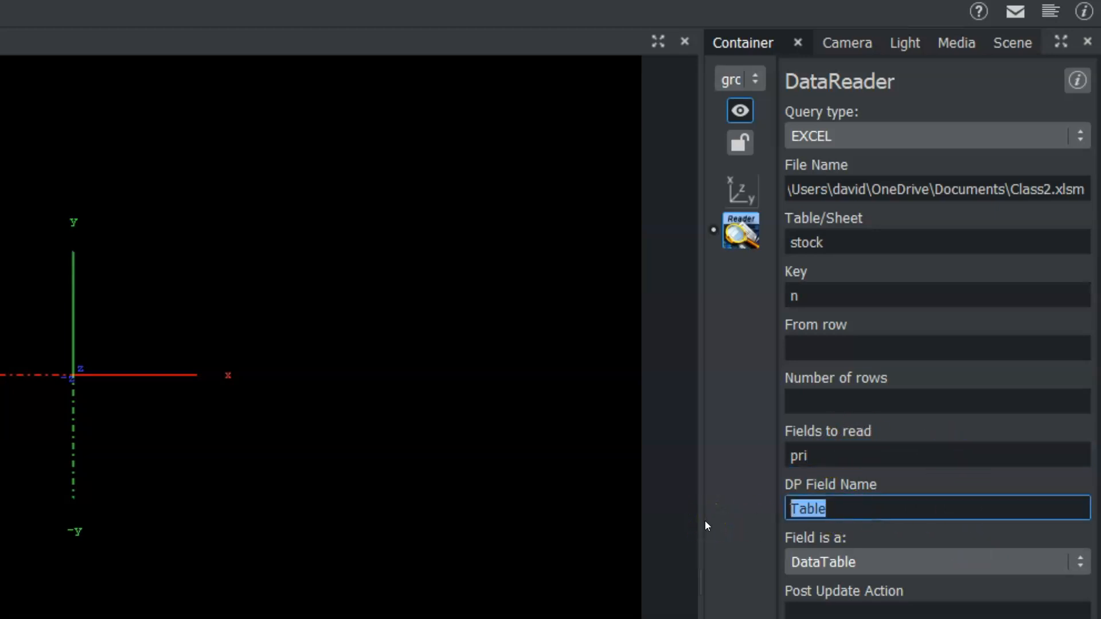
{"action": "type", "text": "V"}
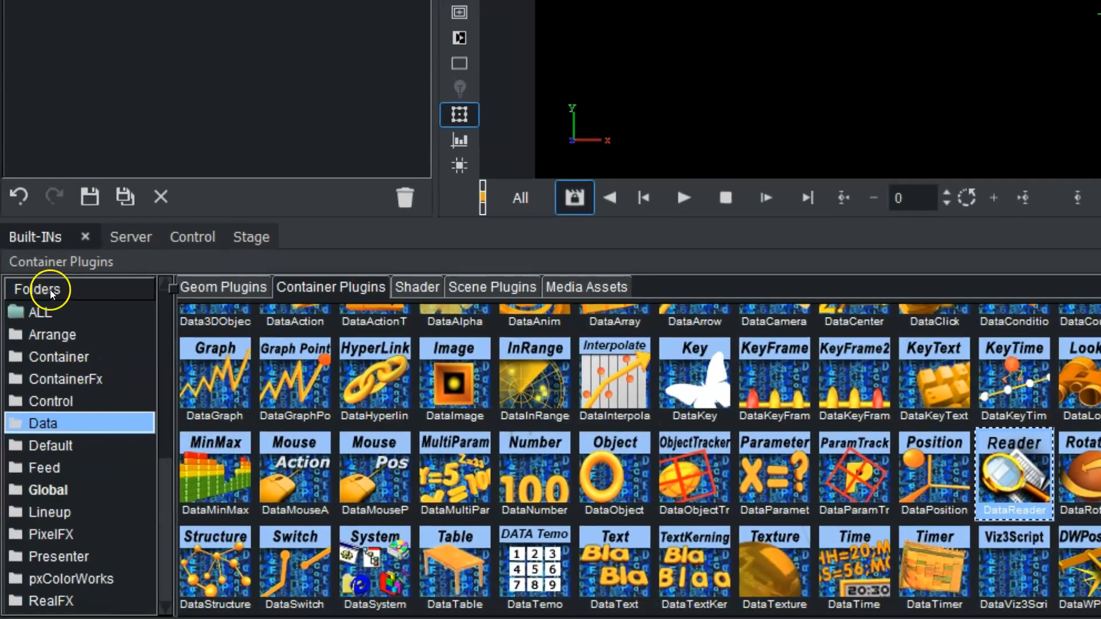
Step: Add an AreaChart geometry from the VisualDataTools folder to the scene tree below the DataReader group
{"action": "left_click_drag", "start_coordinate": [164, 398], "coordinate": [162, 571]}
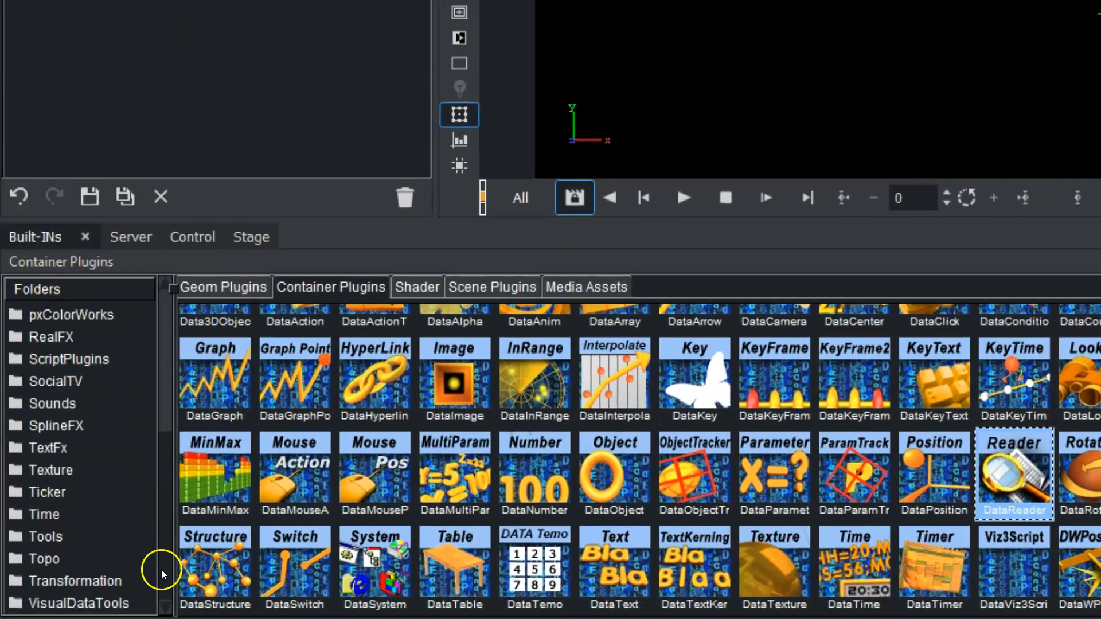
{"action": "left_click", "coordinate": [67, 602]}
{"action": "left_click", "coordinate": [208, 287]}
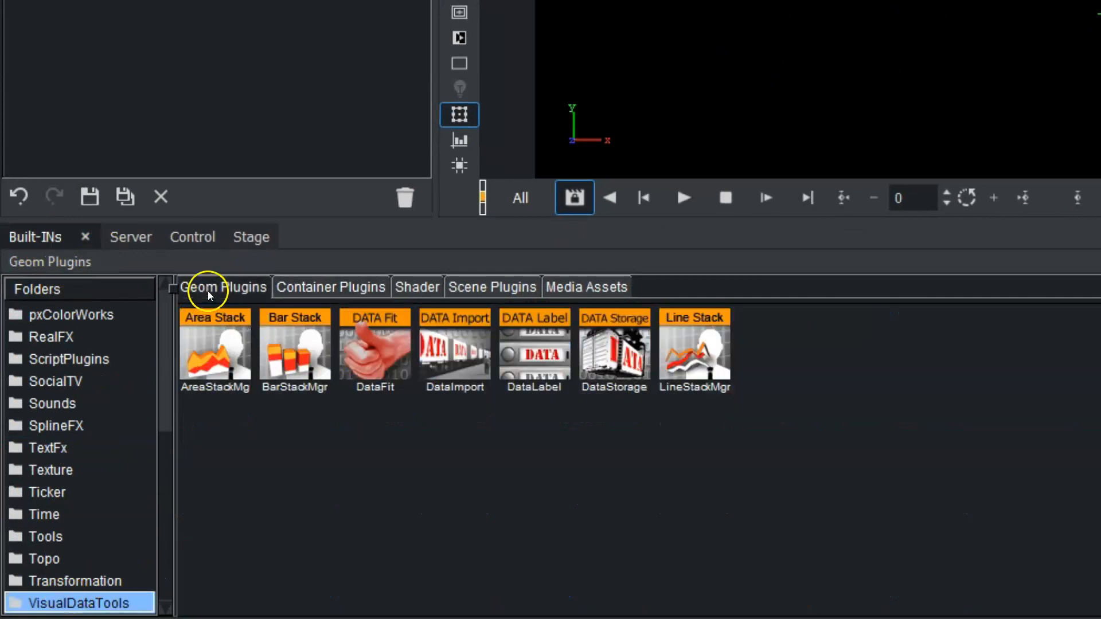
{"action": "left_click_drag", "start_coordinate": [229, 387], "coordinate": [176, 294]}
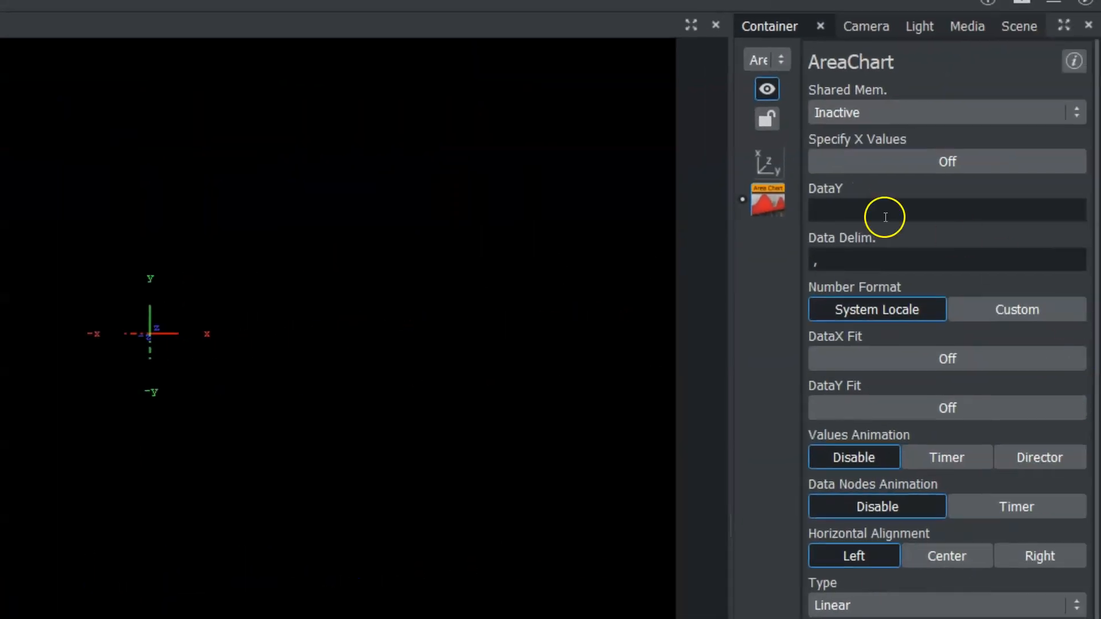
Step: Set the AreaChart's DataY to VAR, matching the DP field name of the DataReader
{"action": "left_click", "coordinate": [870, 217]}
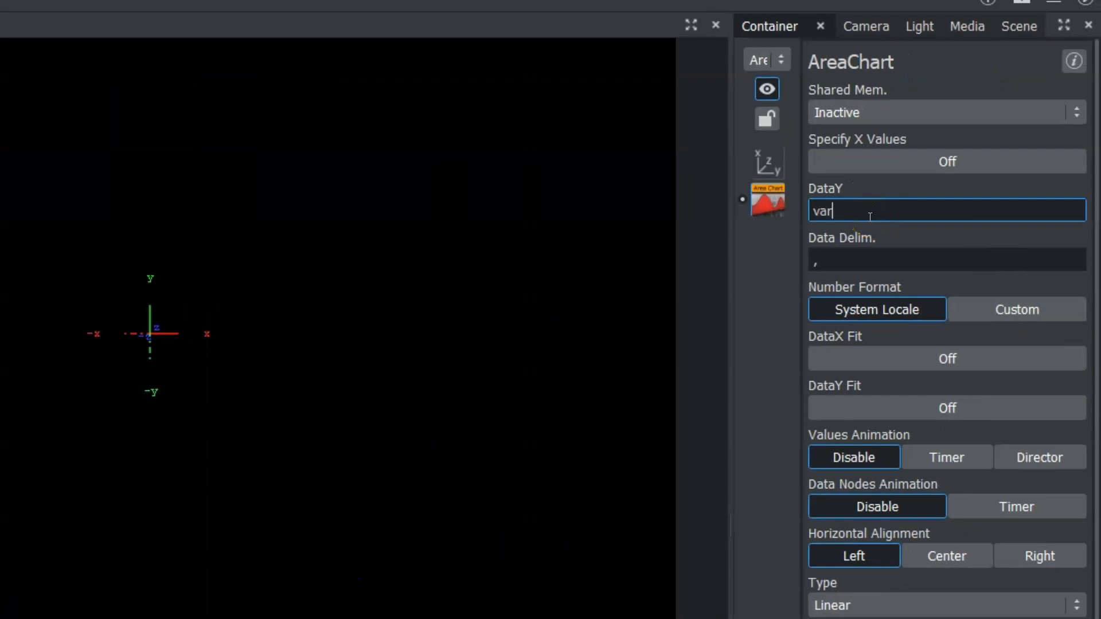
{"action": "left_click", "coordinate": [898, 218]}
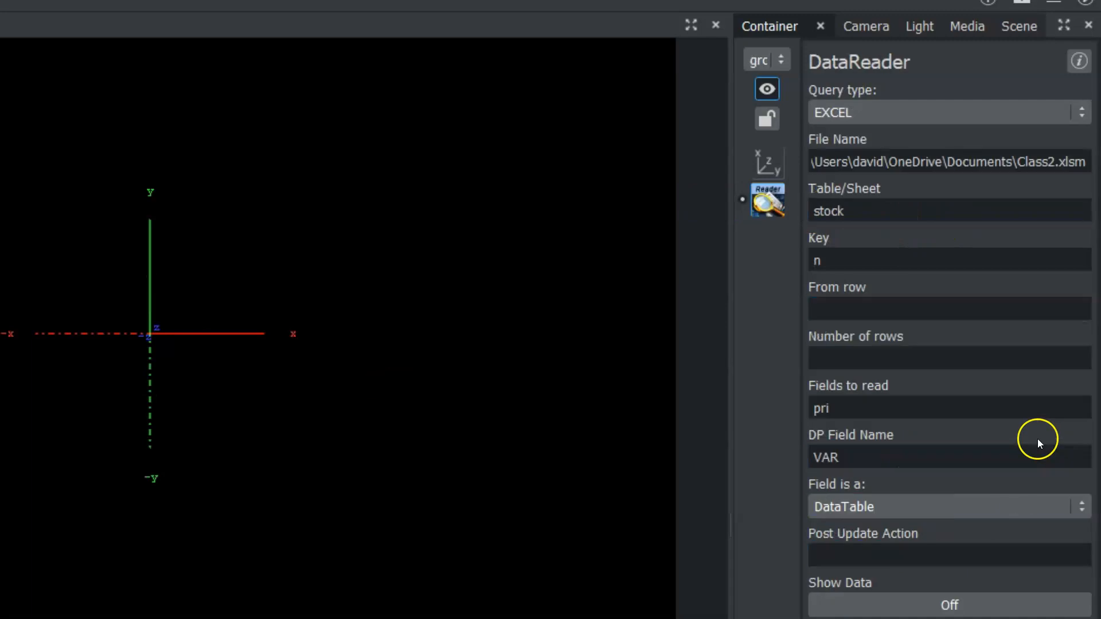
{"action": "left_click", "coordinate": [848, 455]}
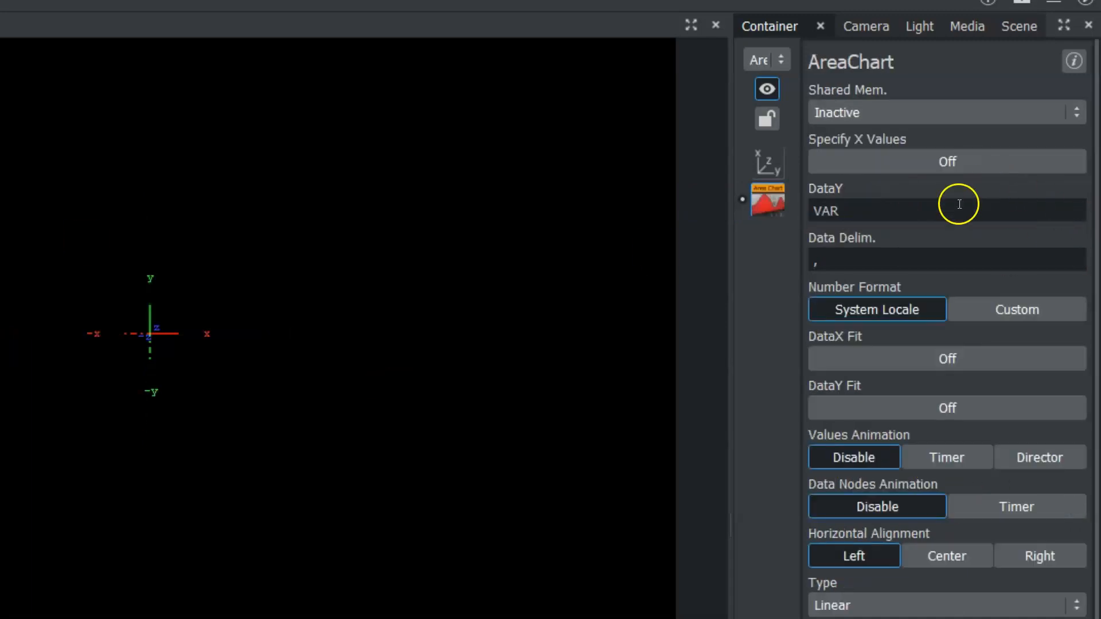
{"action": "left_click", "coordinate": [858, 213]}
Step: Set the AreaChart's shared memory to Scene, with a comma as the data delimiter
{"action": "left_click", "coordinate": [860, 259]}
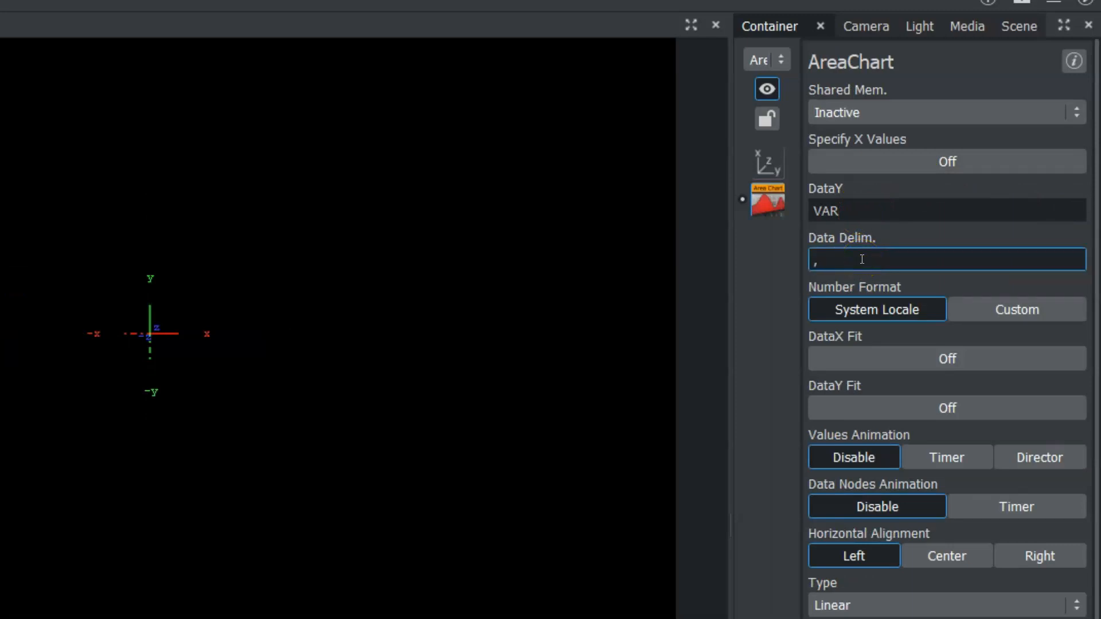
{"action": "left_click", "coordinate": [852, 259]}
{"action": "left_click_drag", "start_coordinate": [817, 252], "coordinate": [842, 249]}
{"action": "left_click", "coordinate": [746, 261]}
{"action": "left_click", "coordinate": [818, 260]}
{"action": "key", "text": "Return"}
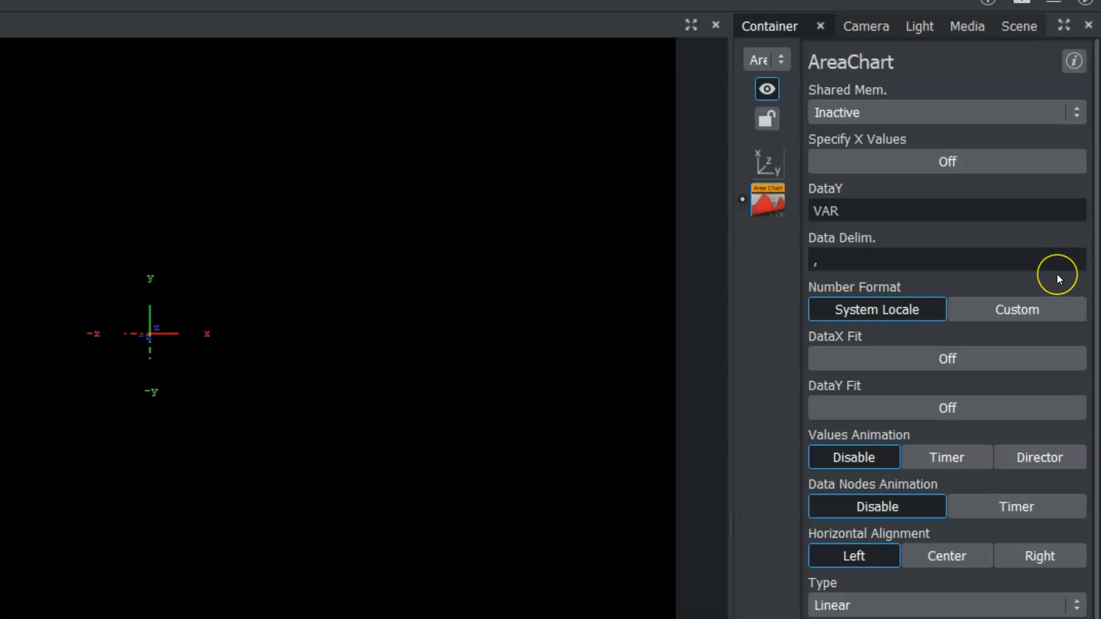
{"action": "left_click", "coordinate": [900, 112]}
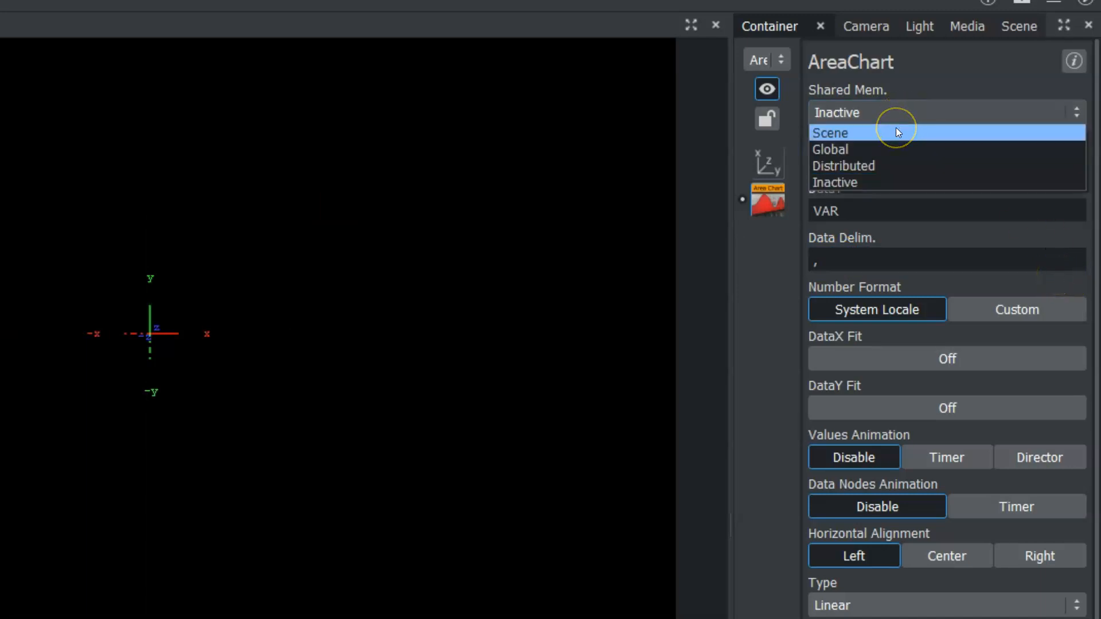
{"action": "left_click", "coordinate": [895, 132]}
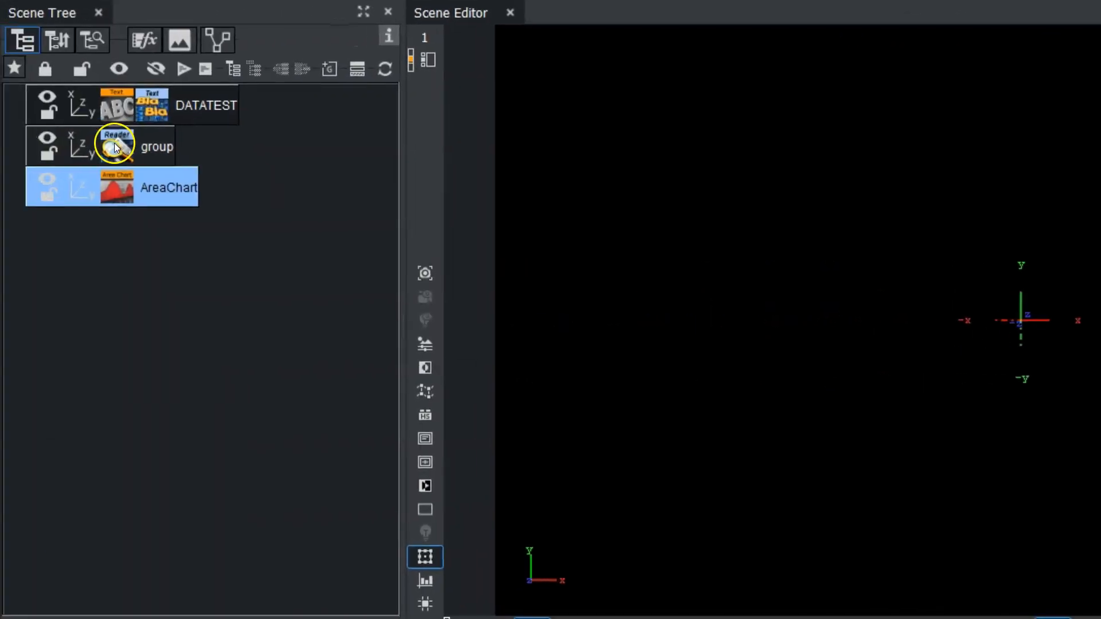
Step: Set the DataReader's field to Shared Memory of type Scene, and use the matching Scene shared memory on the AreaChart
{"action": "left_click", "coordinate": [114, 147]}
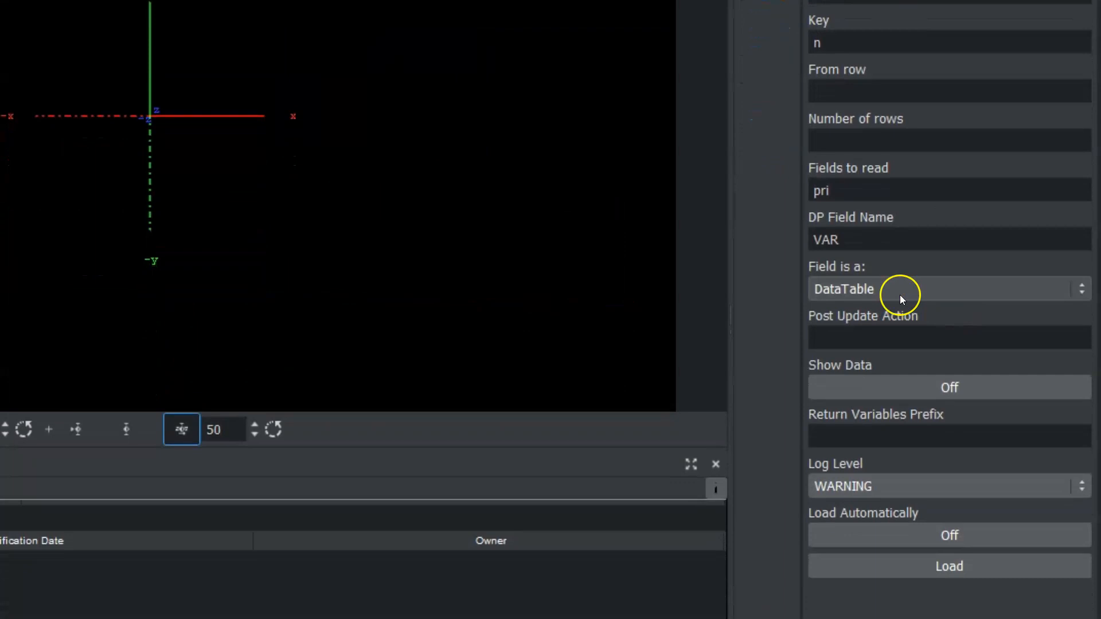
{"action": "left_click", "coordinate": [900, 292]}
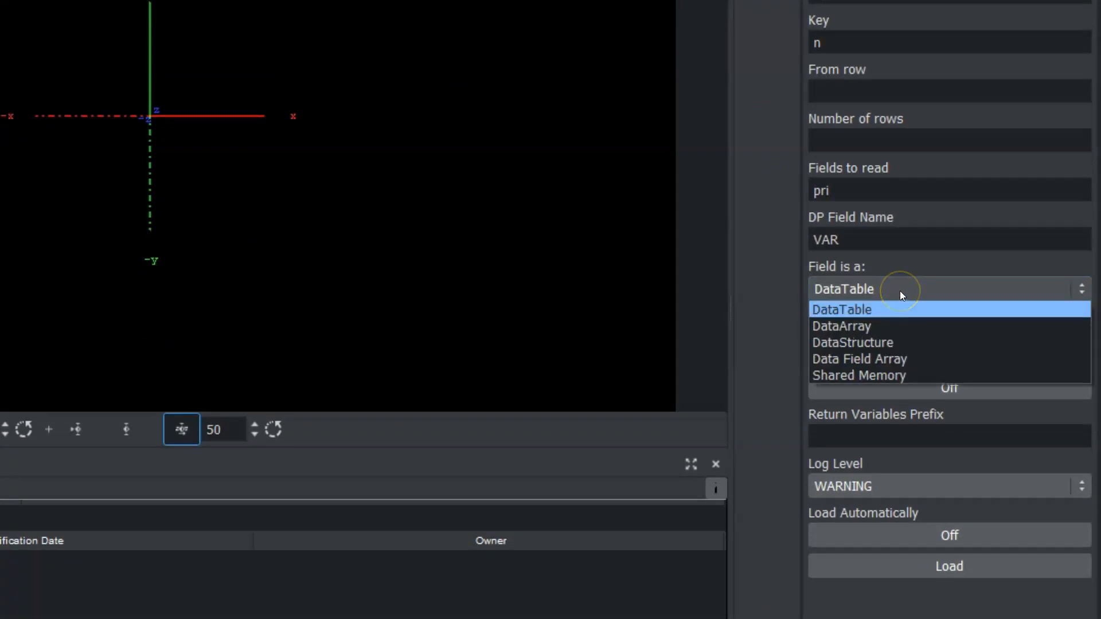
{"action": "left_click", "coordinate": [872, 375]}
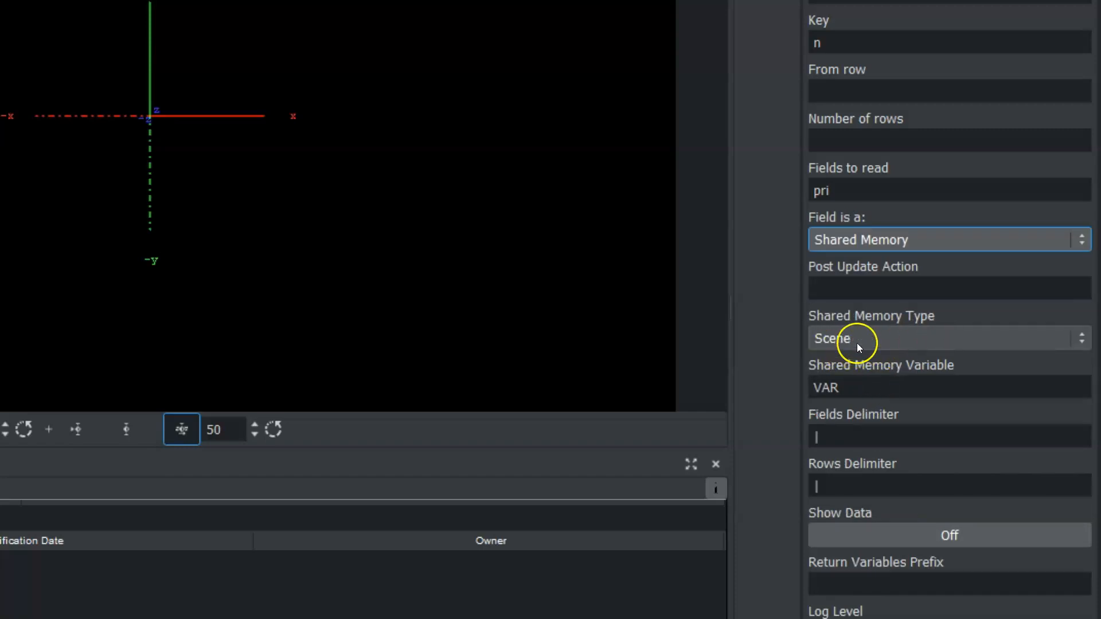
{"action": "left_click", "coordinate": [860, 342]}
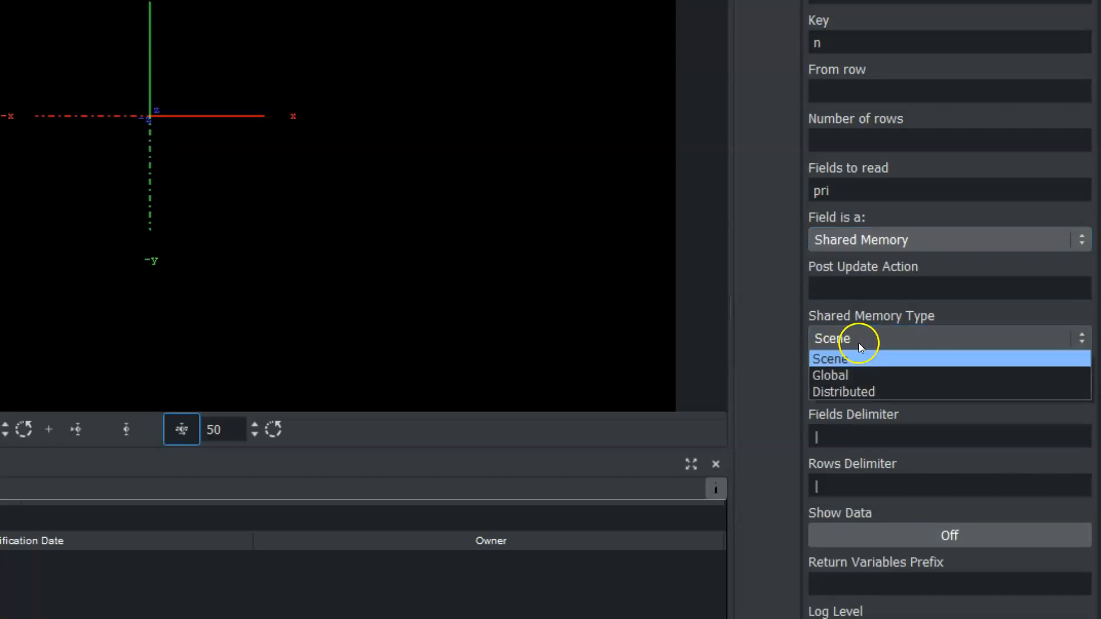
{"action": "left_click", "coordinate": [836, 358]}
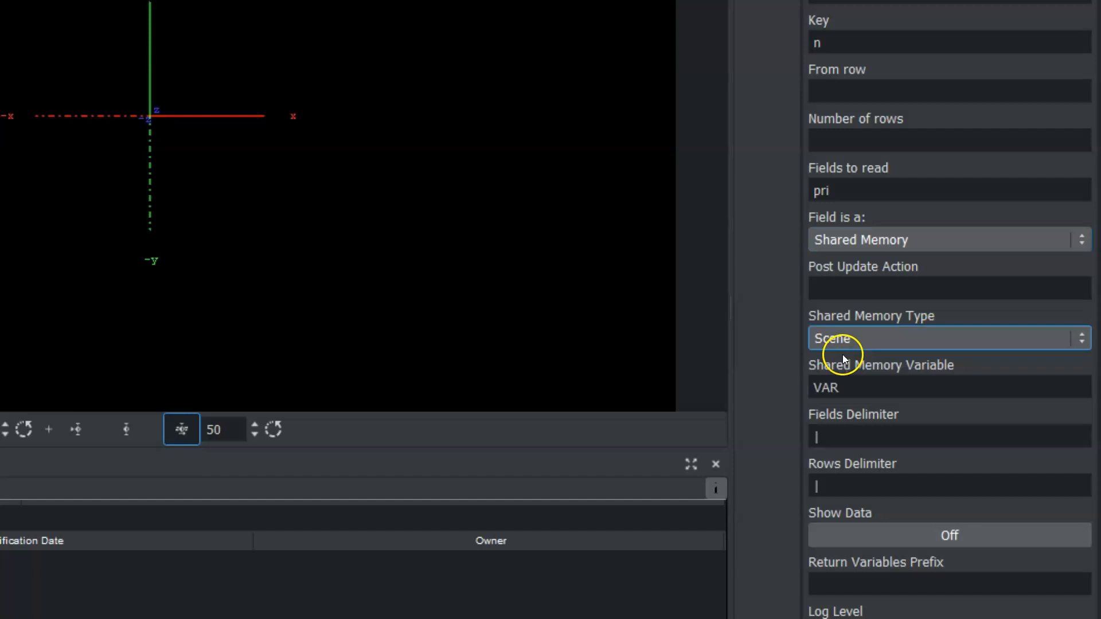
{"action": "left_click", "coordinate": [878, 383]}
{"action": "key", "text": "Home"}
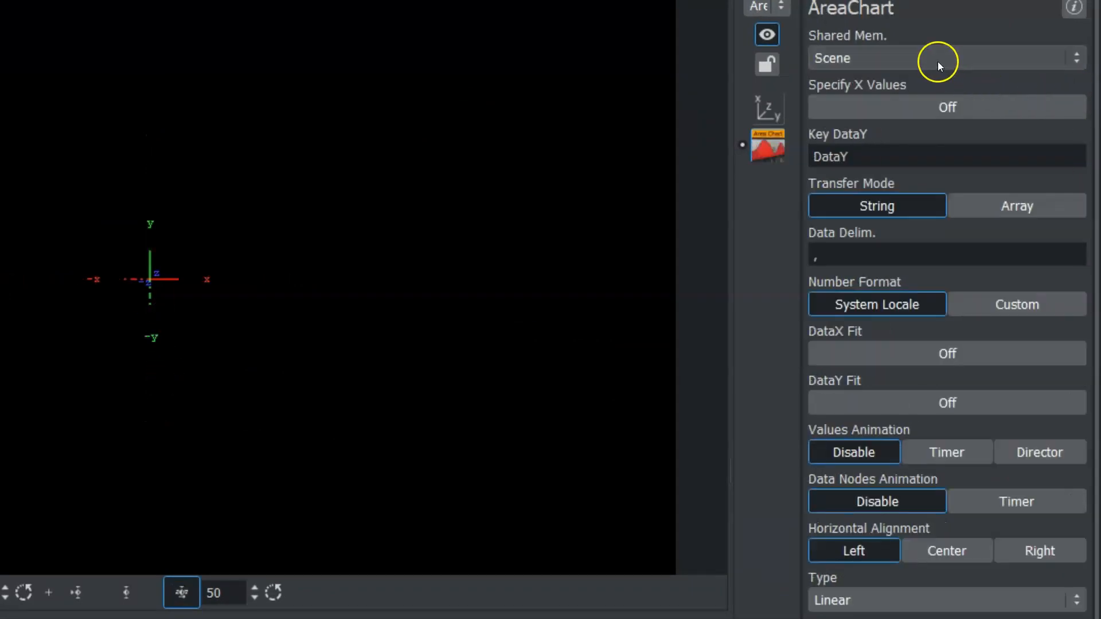
{"action": "left_click", "coordinate": [897, 58]}
{"action": "left_click", "coordinate": [827, 76]}
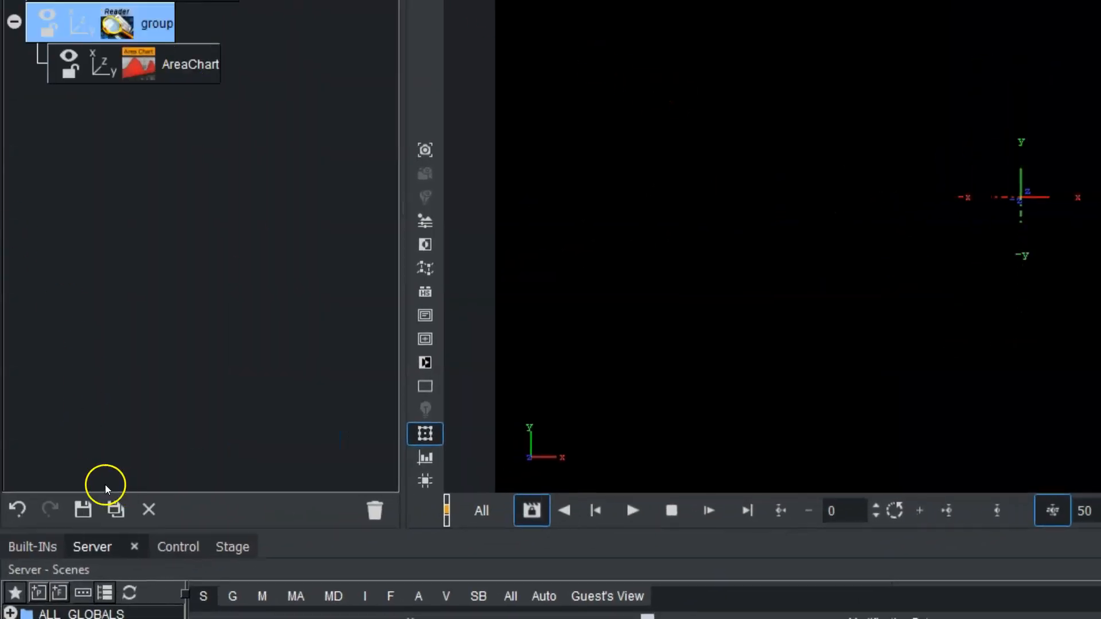
Step: Save the scene and load the Excel data through the DataReader
{"action": "left_click", "coordinate": [84, 505]}
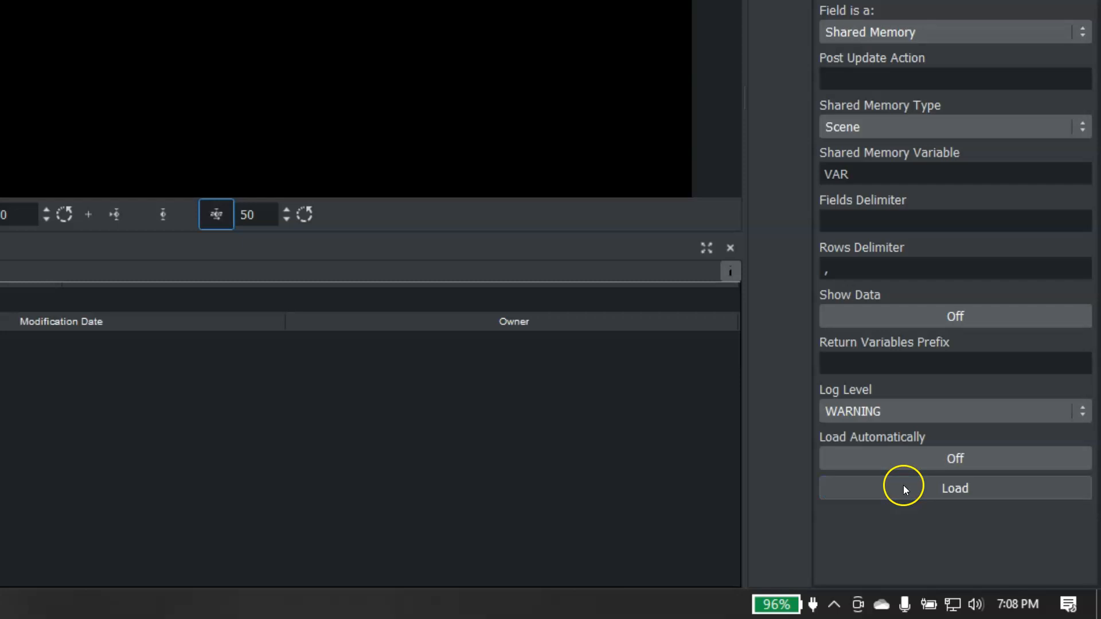
{"action": "left_click", "coordinate": [903, 487]}
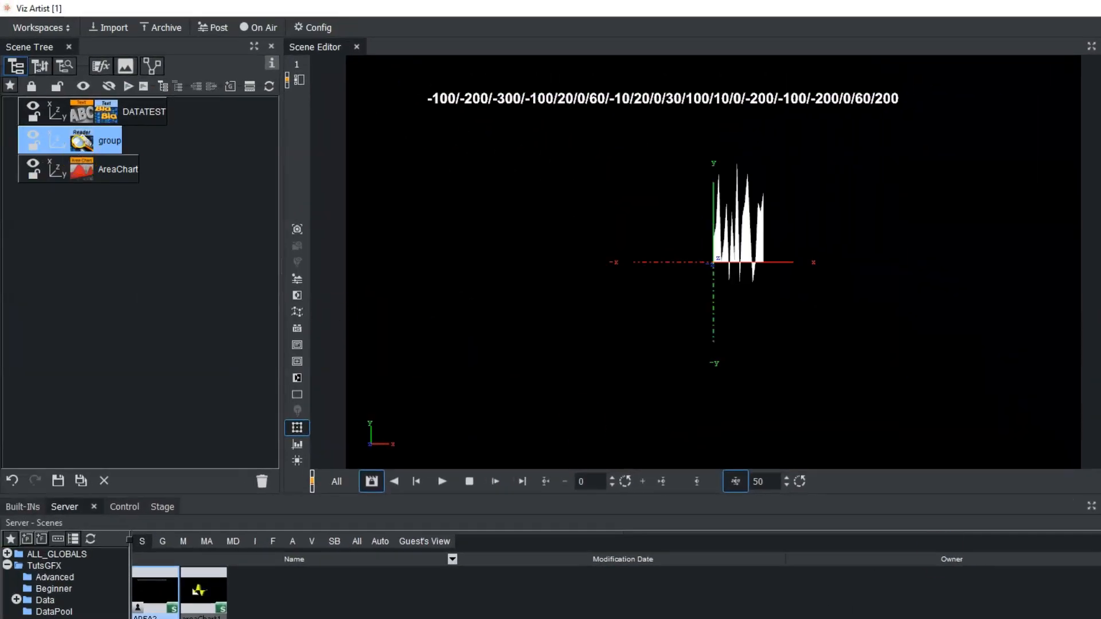
Step: Widen the AreaChart to a width of about 183.2
{"action": "left_click", "coordinate": [87, 172]}
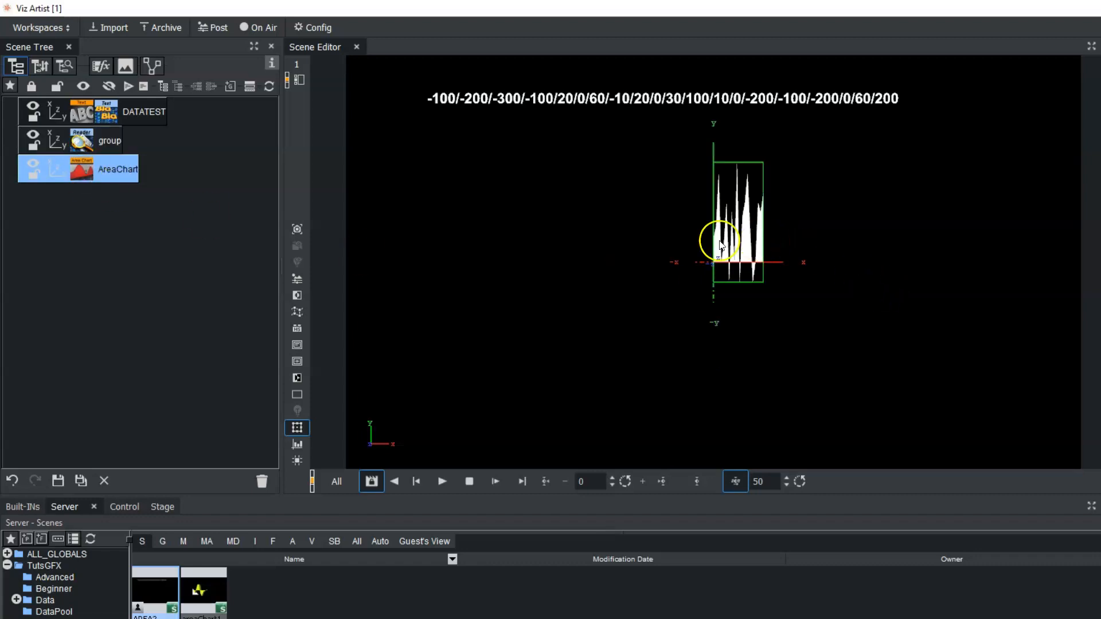
{"action": "left_click_drag", "start_coordinate": [904, 555], "coordinate": [1086, 555]}
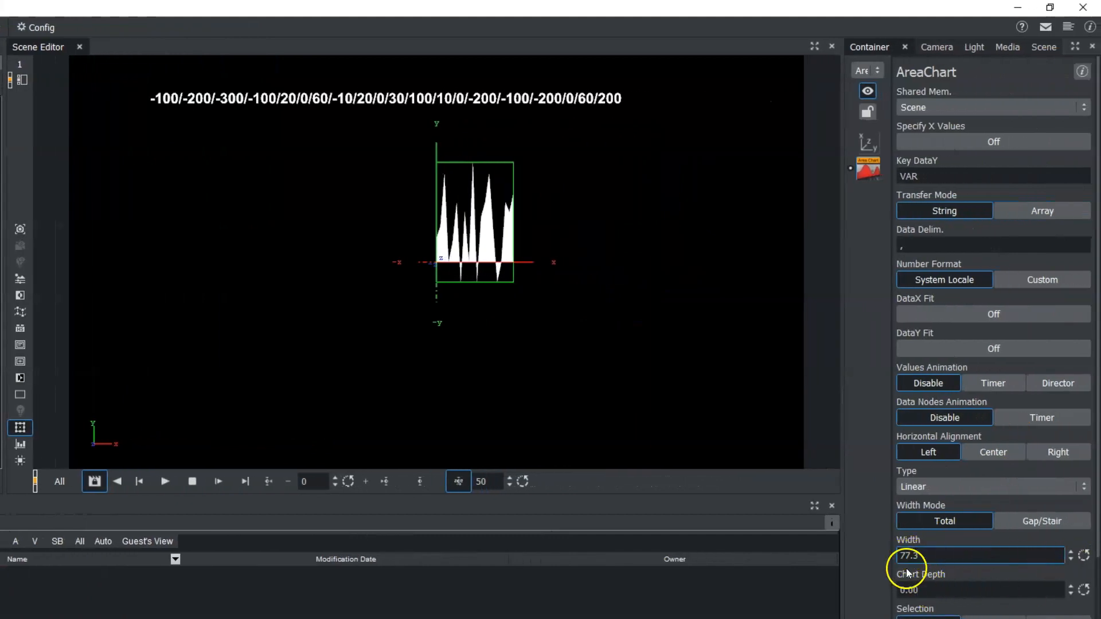
{"action": "left_click_drag", "start_coordinate": [909, 554], "coordinate": [978, 554]}
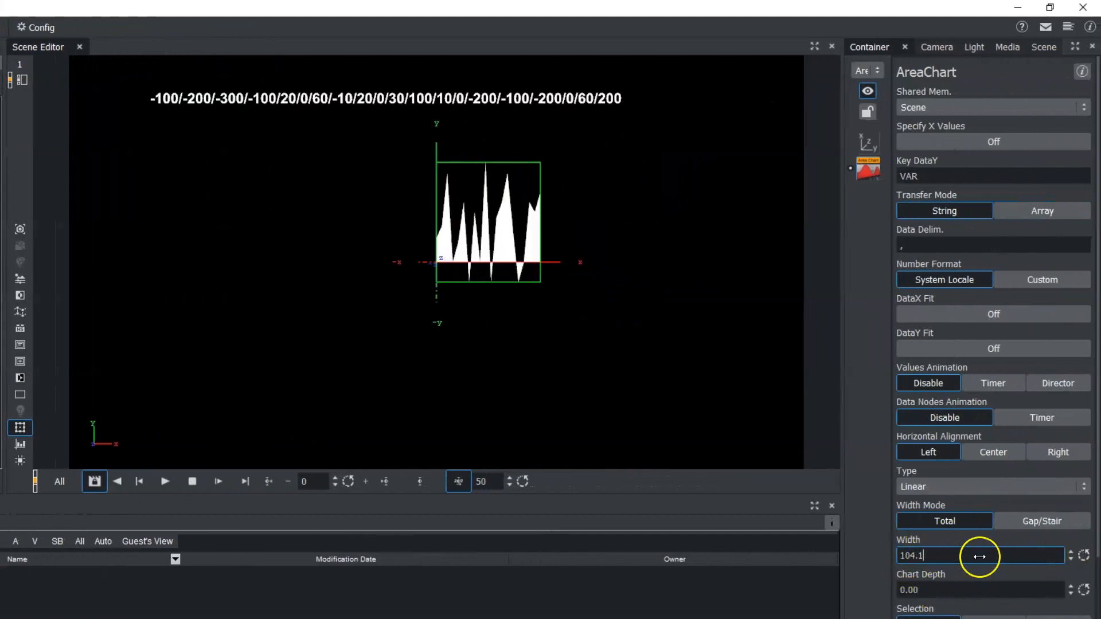
{"action": "left_click_drag", "start_coordinate": [909, 559], "coordinate": [1089, 553]}
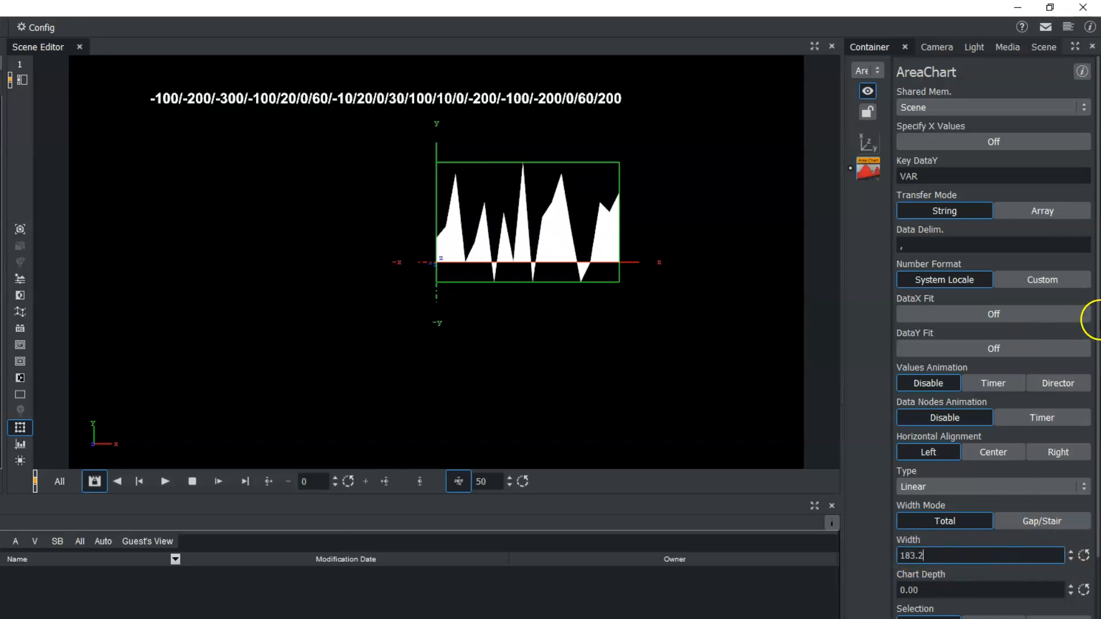
Step: Turn on the bevel for the AreaChart
{"action": "scroll", "coordinate": [966, 501], "scroll_direction": "down", "scroll_amount": 5}
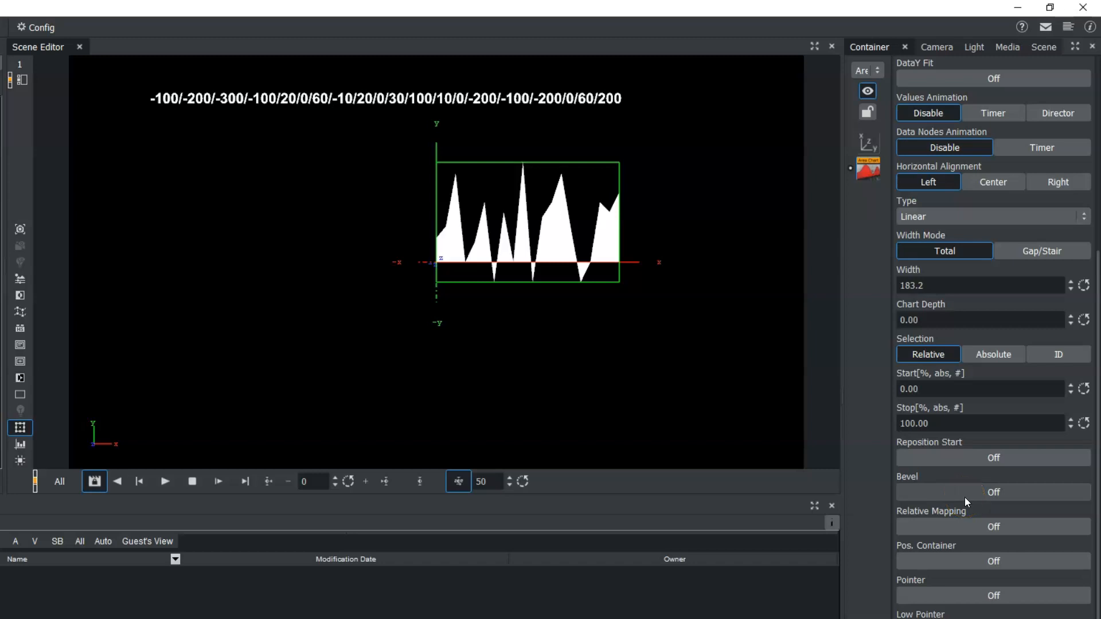
{"action": "left_click", "coordinate": [964, 493]}
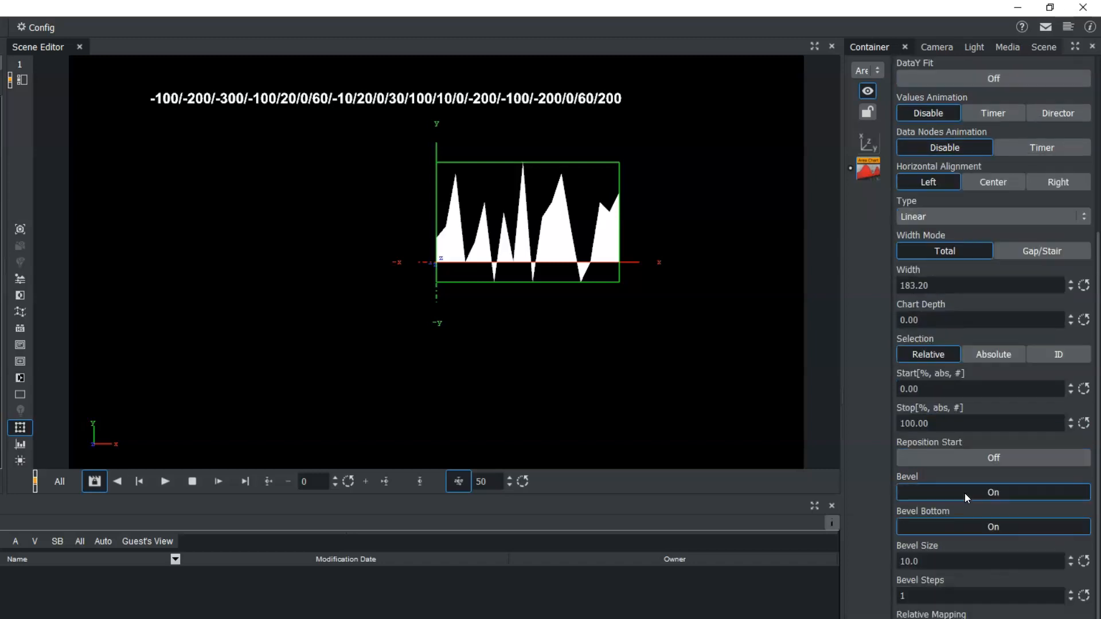
Step: Set the AreaChart's depth to 11.20 and apply the bright4 material to it
{"action": "left_click_drag", "start_coordinate": [917, 319], "coordinate": [992, 319]}
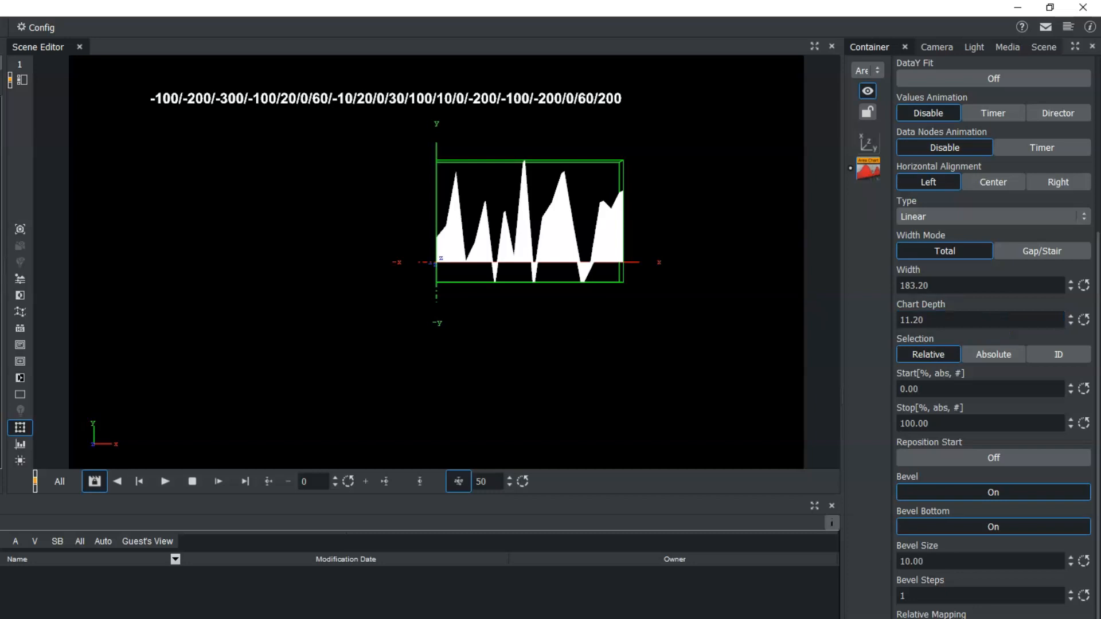
{"action": "left_click", "coordinate": [55, 518]}
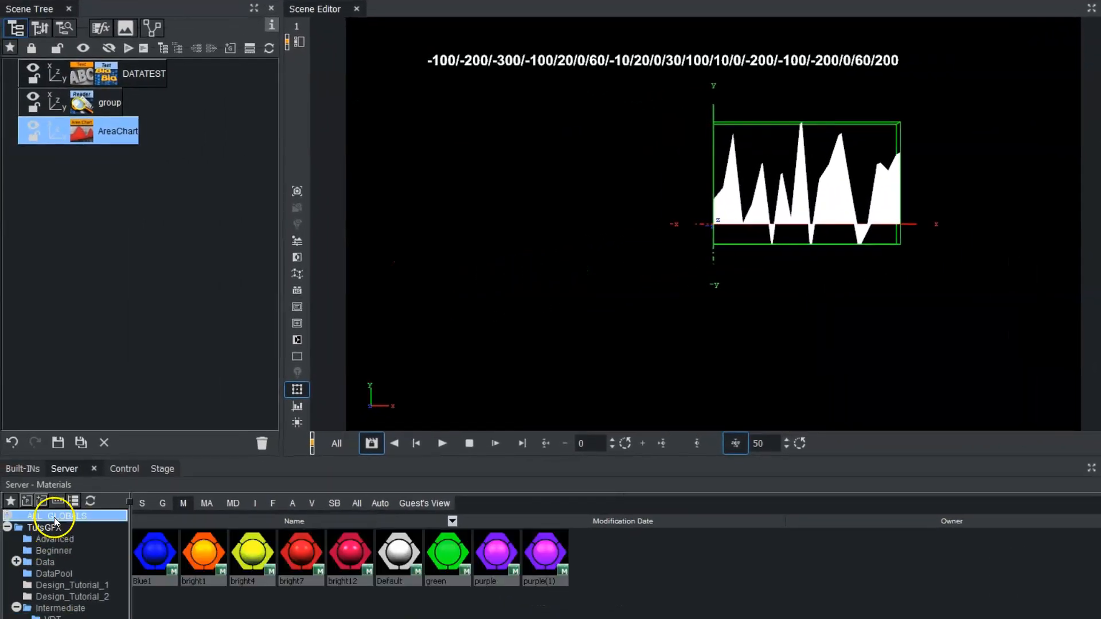
{"action": "left_click_drag", "start_coordinate": [252, 552], "coordinate": [109, 130]}
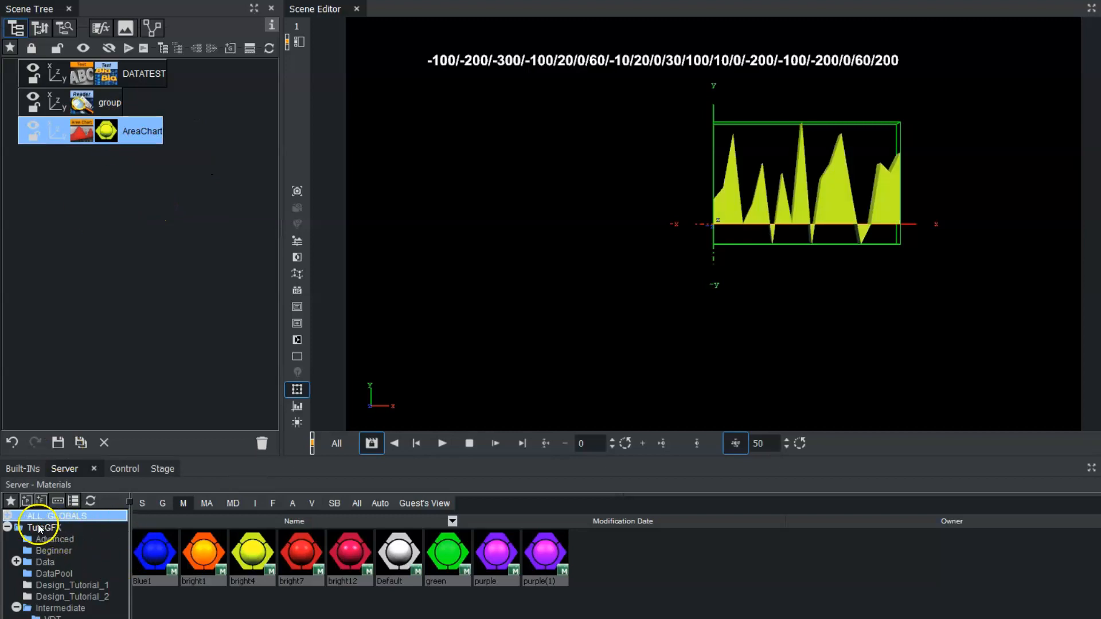
Step: Apply the blue-white gradient image to the AreaChart, rotating the texture to -97 on Z and shifting it to X -3.7
{"action": "left_click", "coordinate": [254, 502]}
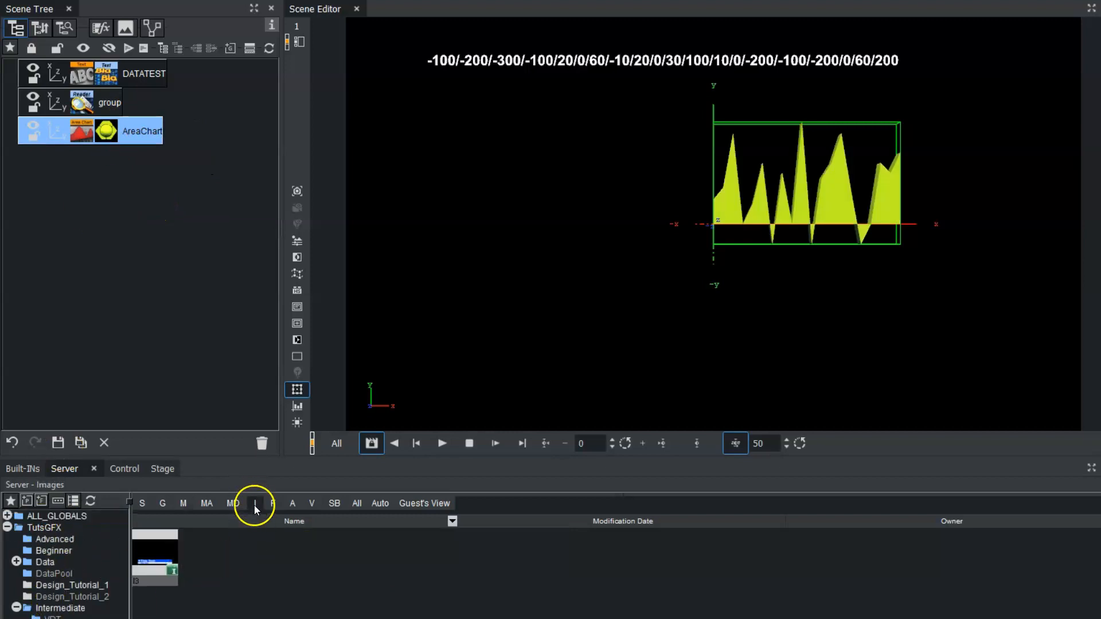
{"action": "left_click", "coordinate": [63, 607]}
{"action": "left_click_drag", "start_coordinate": [202, 553], "coordinate": [131, 132]}
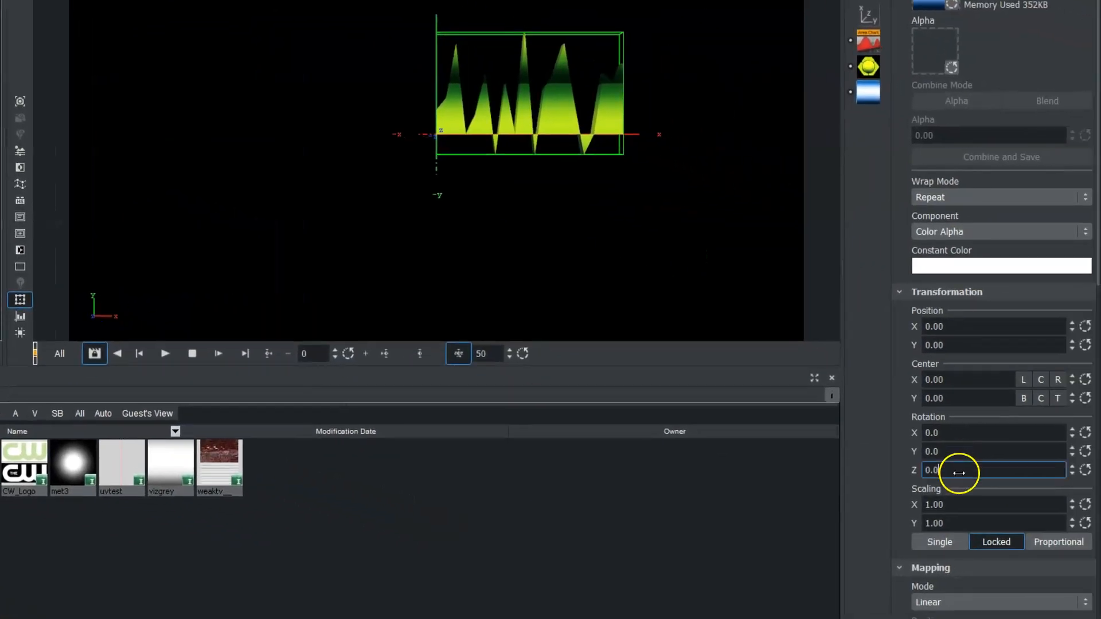
{"action": "left_click_drag", "start_coordinate": [958, 472], "coordinate": [886, 475]}
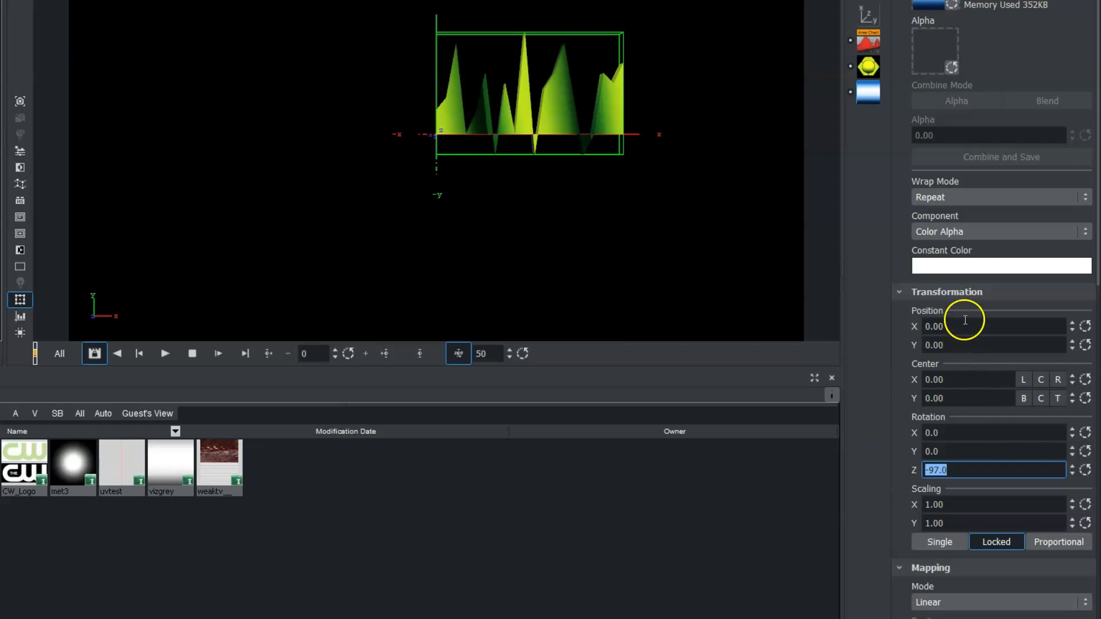
{"action": "left_click_drag", "start_coordinate": [964, 320], "coordinate": [936, 315]}
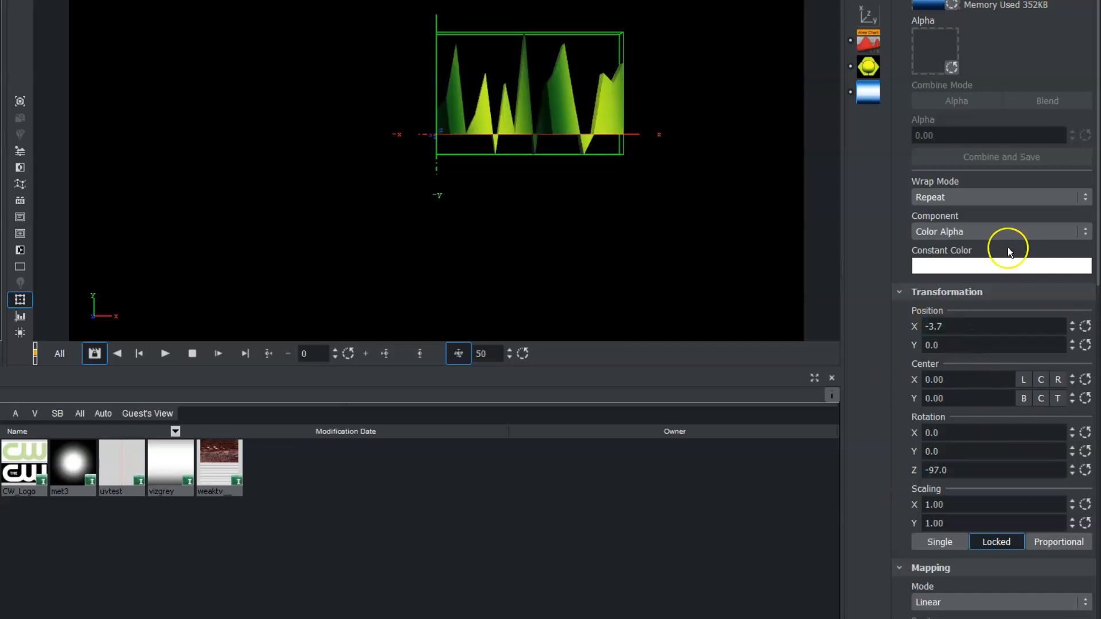
Step: Rotate the AreaChart to -17 on Y, scale it uniformly to 1.42 and position it at X -209, Y -75
{"action": "left_click", "coordinate": [868, 15]}
{"action": "left_click_drag", "start_coordinate": [973, 165], "coordinate": [934, 166]}
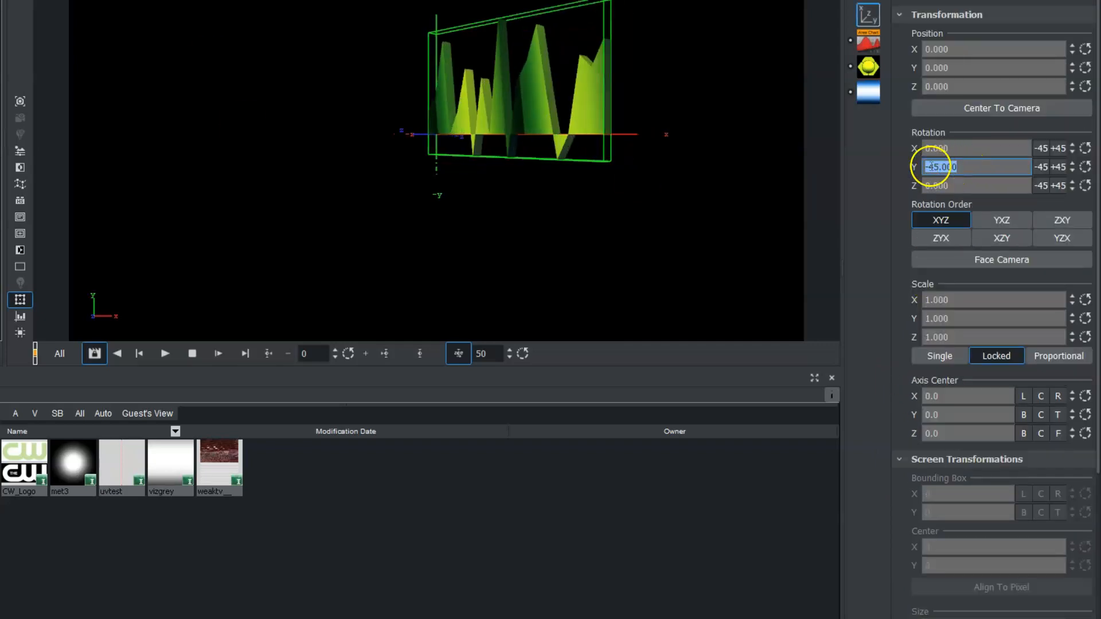
{"action": "left_click_drag", "start_coordinate": [925, 294], "coordinate": [951, 302]}
{"action": "left_click_drag", "start_coordinate": [937, 49], "coordinate": [798, 45]}
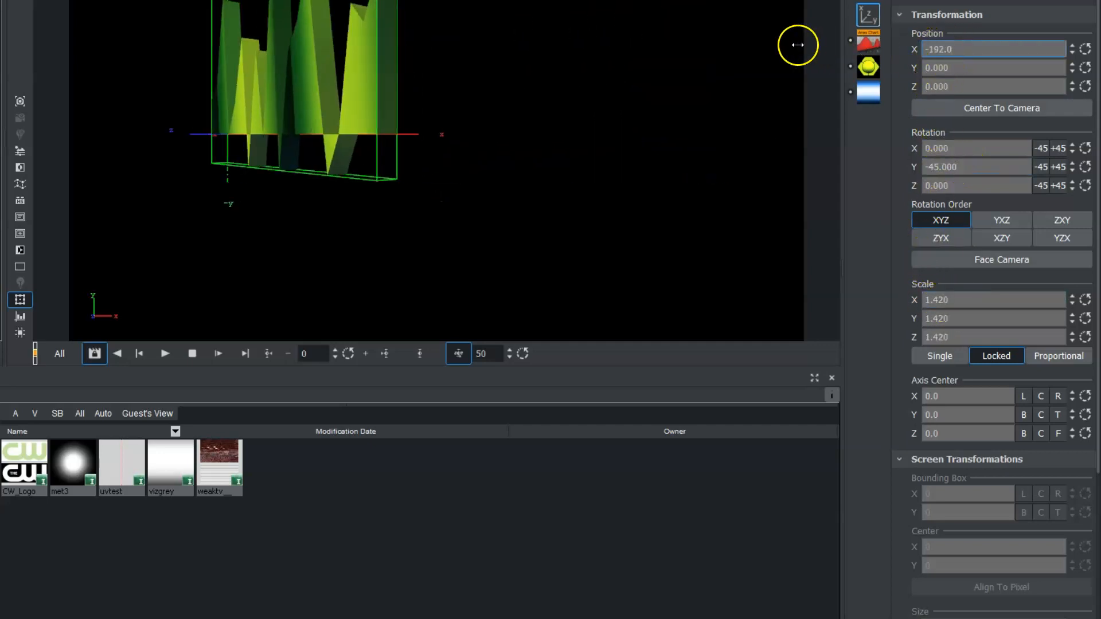
{"action": "left_click_drag", "start_coordinate": [938, 175], "coordinate": [958, 162]}
{"action": "left_click_drag", "start_coordinate": [940, 67], "coordinate": [828, 64]}
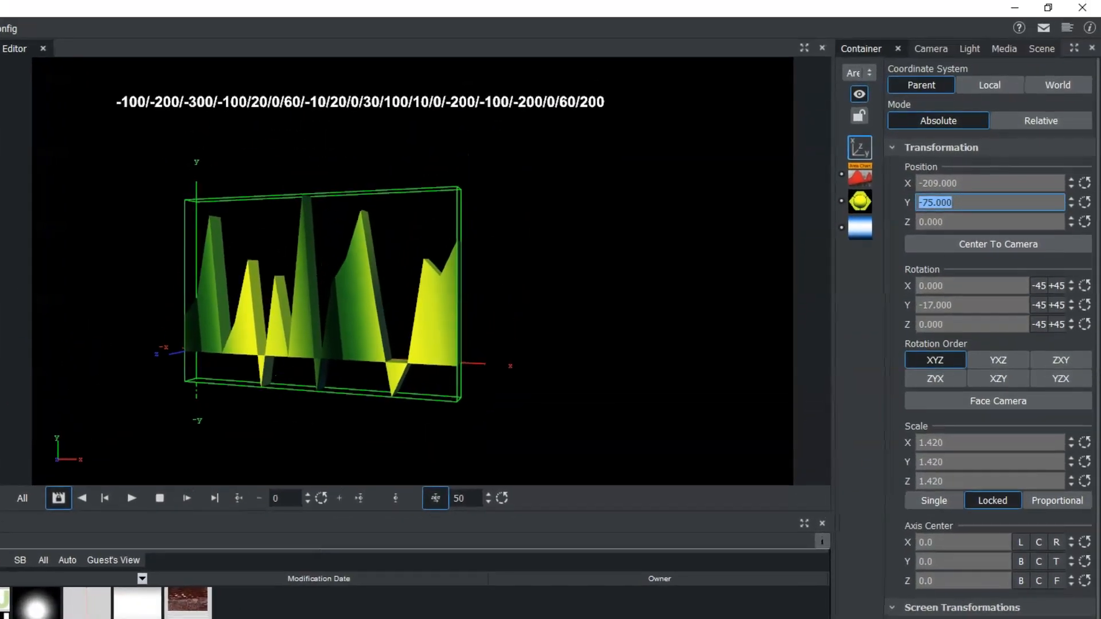
Step: Set the AreaChart's width to 186.1
{"action": "left_click", "coordinate": [861, 164]}
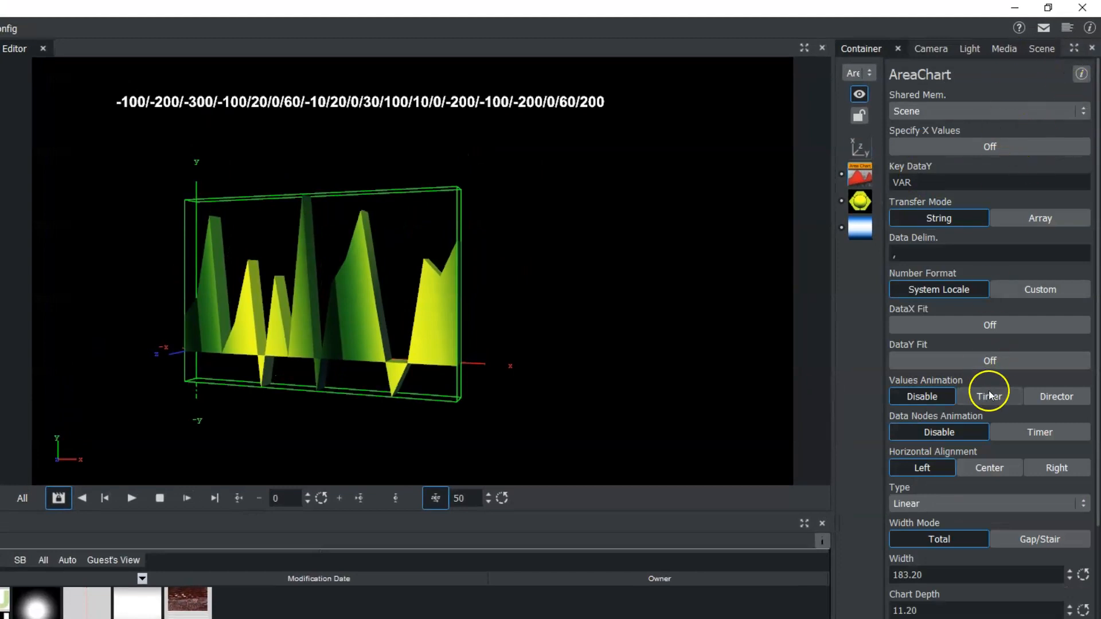
{"action": "scroll", "coordinate": [967, 457], "scroll_direction": "down", "scroll_amount": 3}
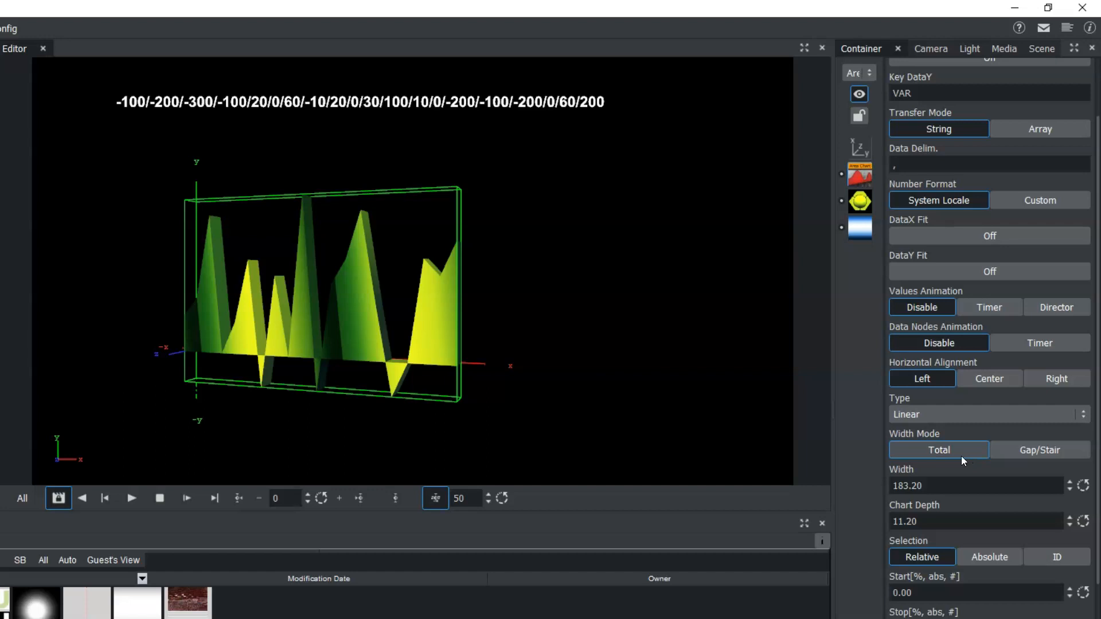
{"action": "scroll", "coordinate": [961, 456], "scroll_direction": "down", "scroll_amount": 2}
{"action": "scroll", "coordinate": [961, 455], "scroll_direction": "down", "scroll_amount": 2}
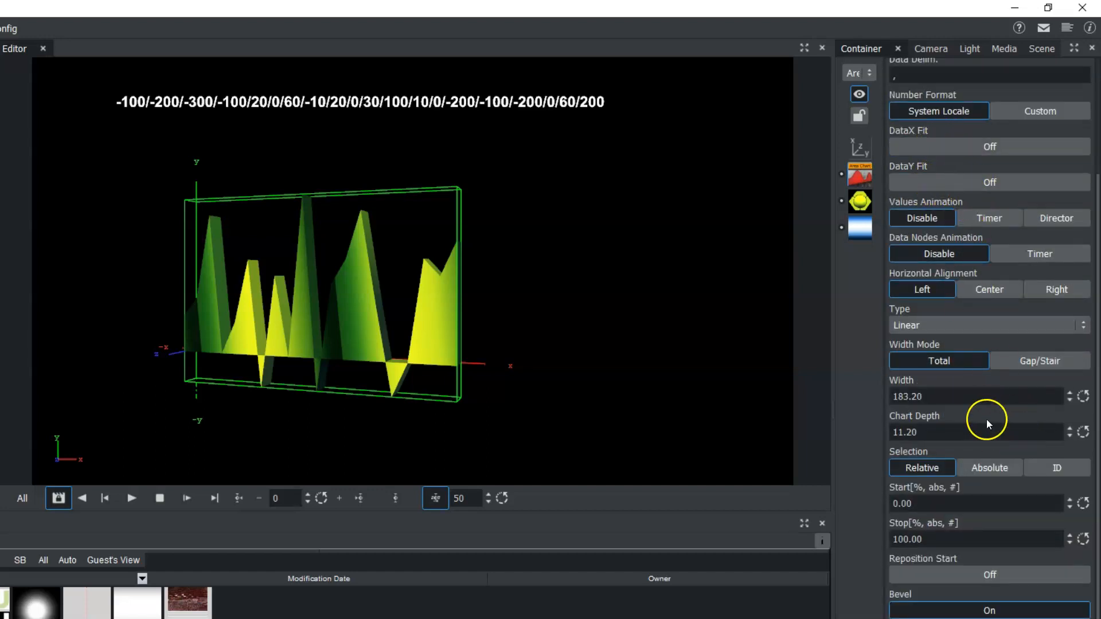
{"action": "scroll", "coordinate": [983, 418], "scroll_direction": "down", "scroll_amount": 2}
{"action": "left_click_drag", "start_coordinate": [934, 309], "coordinate": [955, 316]}
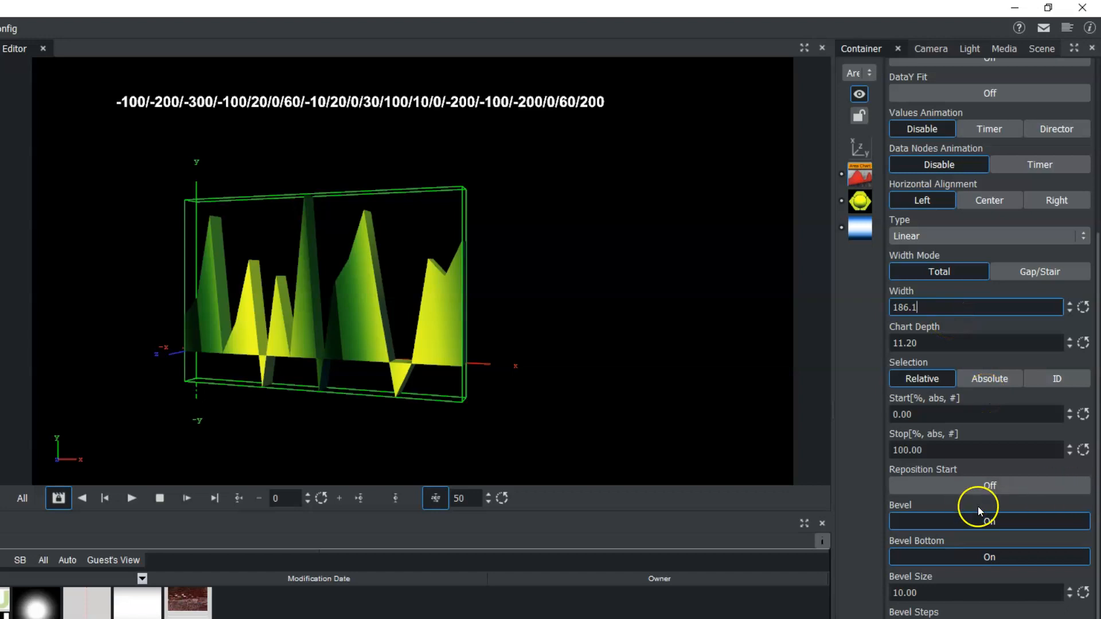
Step: Try a Stop value of 109.9 for the AreaChart's data selection
{"action": "scroll", "coordinate": [1097, 474], "scroll_direction": "down", "scroll_amount": 3}
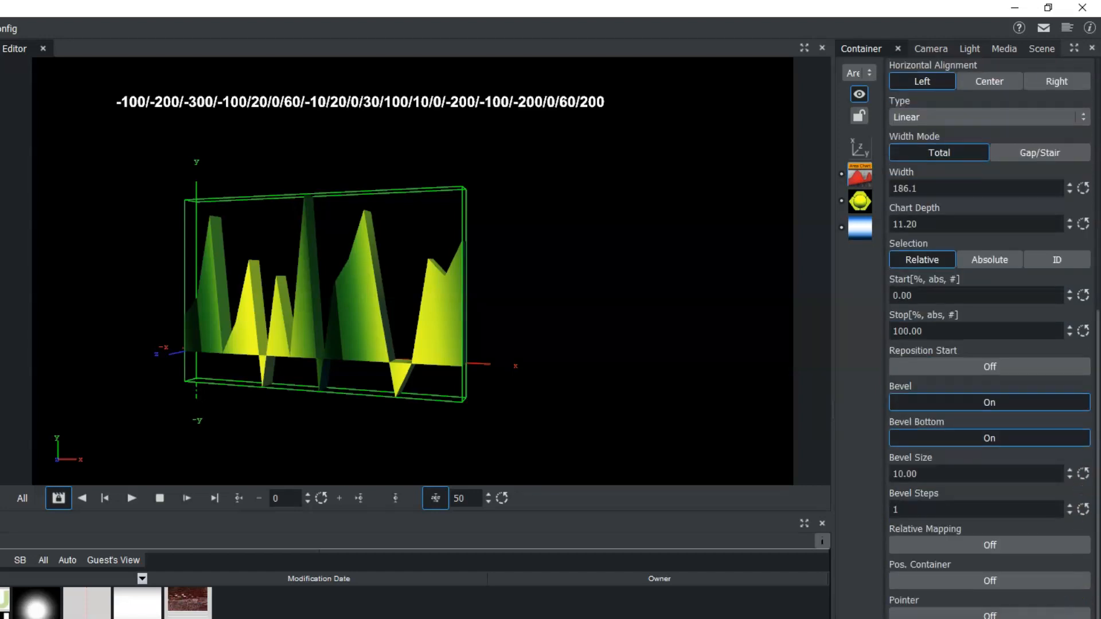
{"action": "scroll", "coordinate": [1096, 600], "scroll_direction": "up", "scroll_amount": 2}
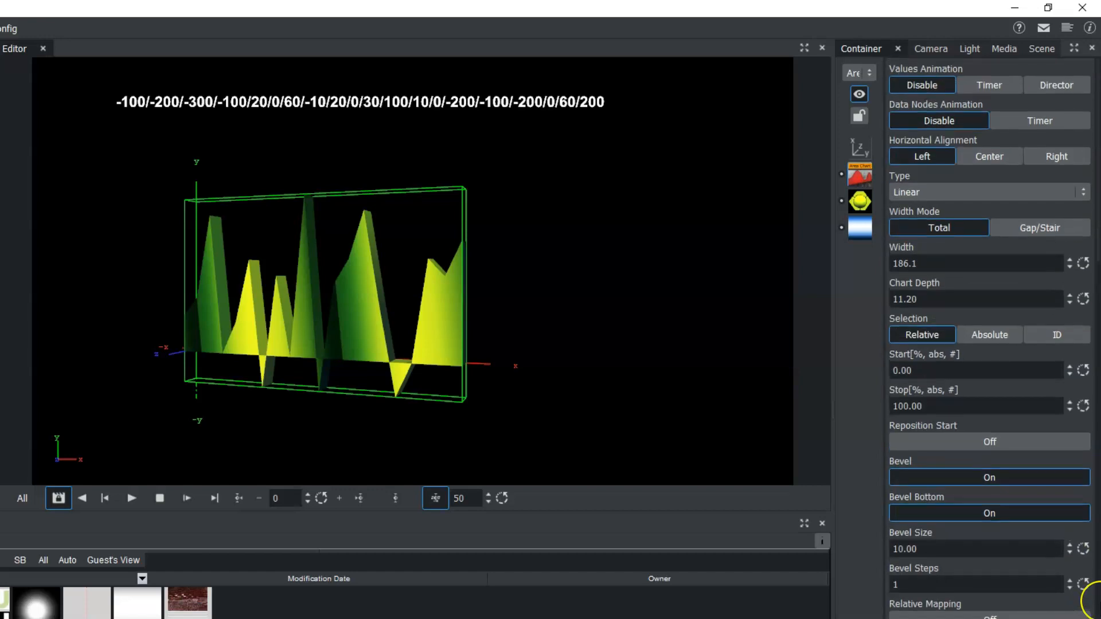
{"action": "scroll", "coordinate": [1095, 566], "scroll_direction": "up", "scroll_amount": 1}
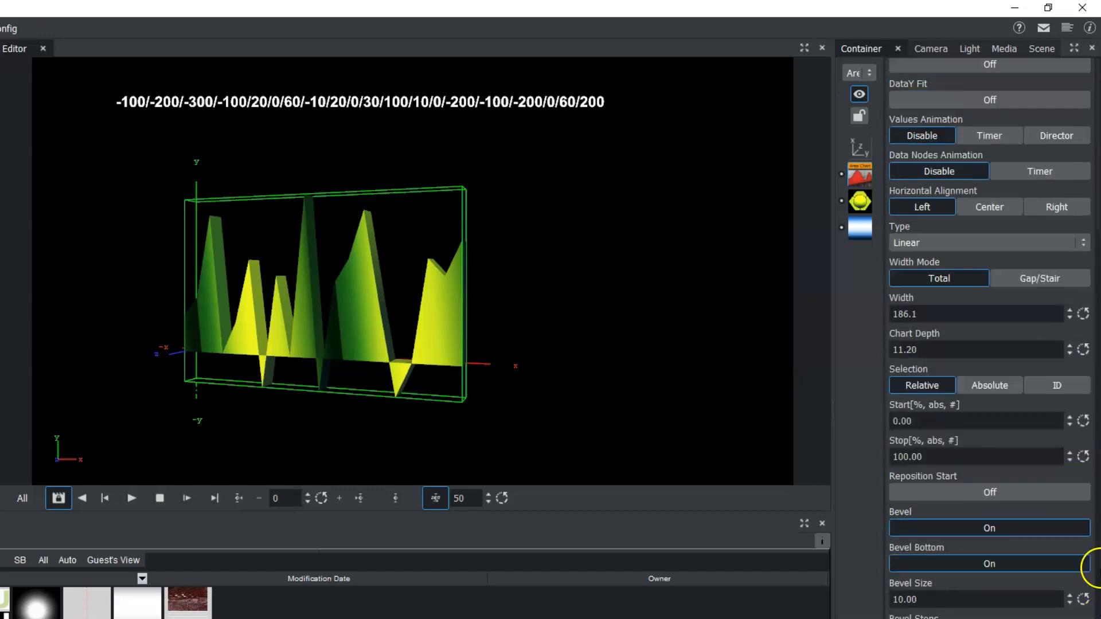
{"action": "left_click_drag", "start_coordinate": [942, 457], "coordinate": [994, 456]}
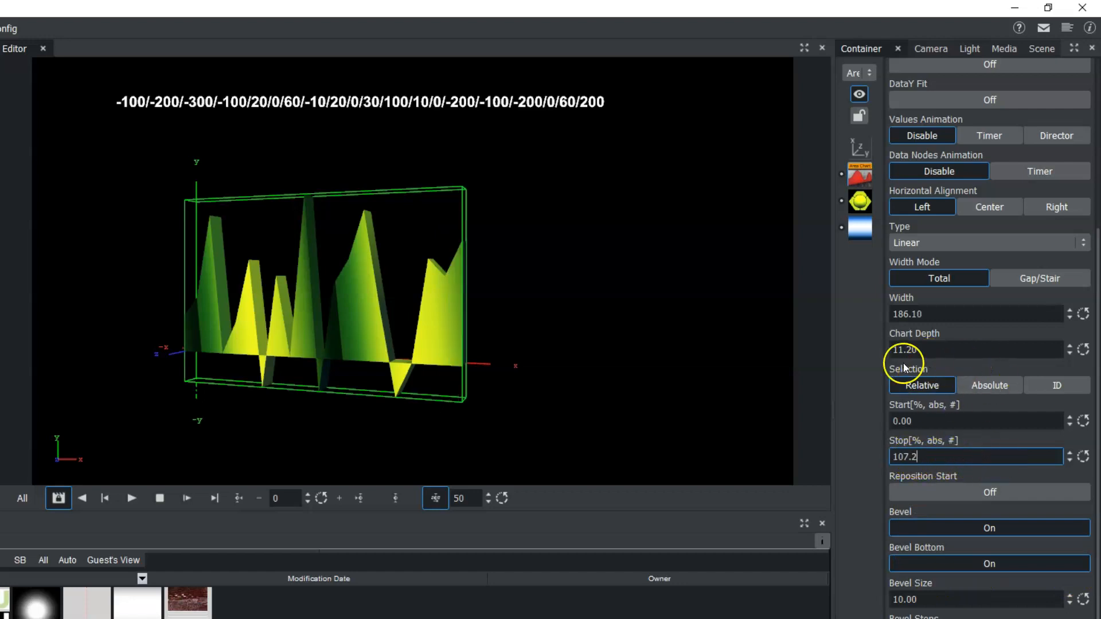
{"action": "left_click", "coordinate": [921, 425]}
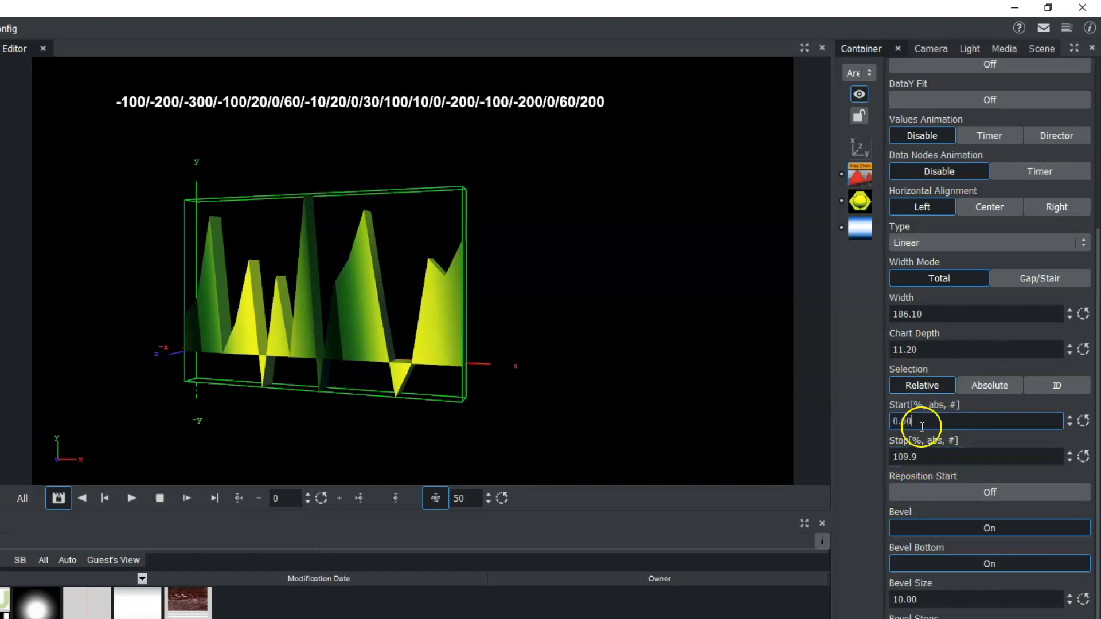
Step: Set the AreaChart's Stop value to 0 and add a keyframe at frame 0
{"action": "left_click", "coordinate": [933, 457]}
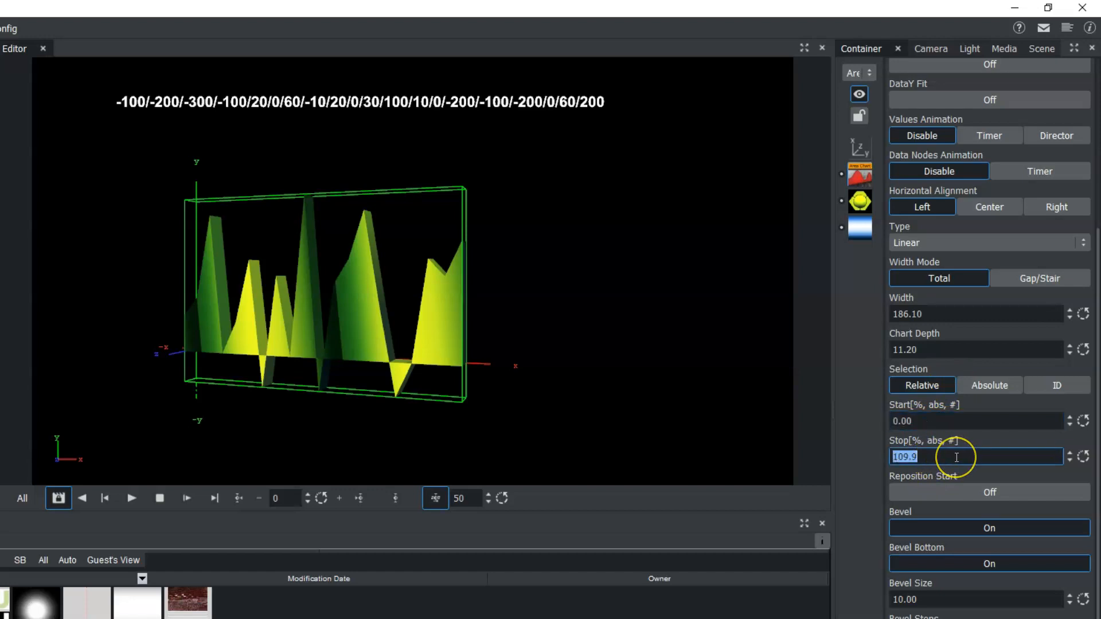
{"action": "left_click_drag", "start_coordinate": [948, 458], "coordinate": [23, 474]}
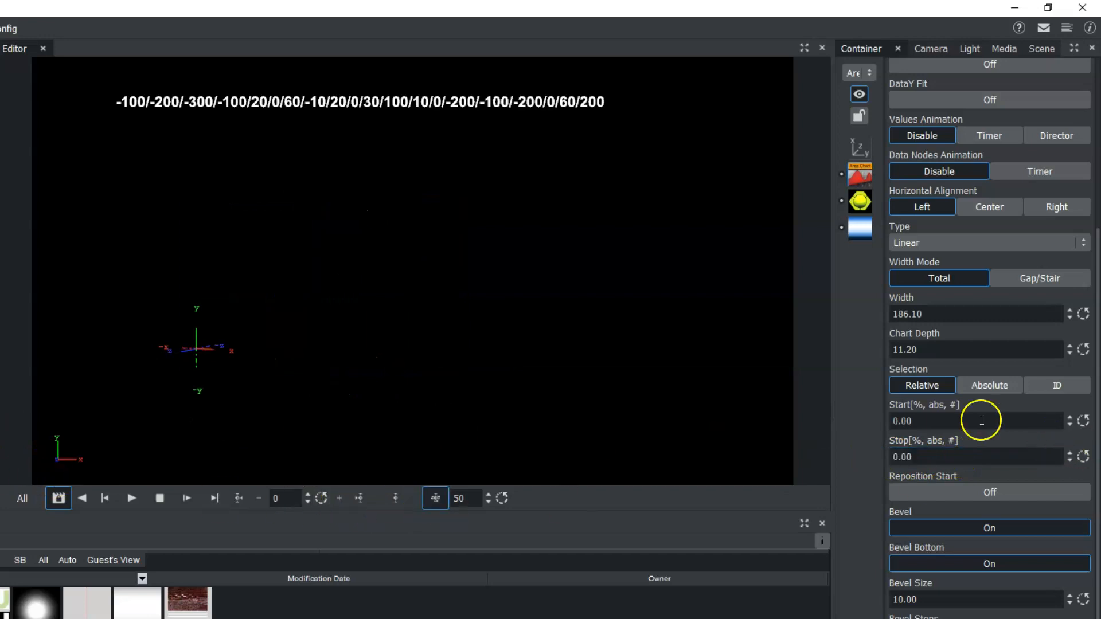
{"action": "left_click", "coordinate": [393, 497]}
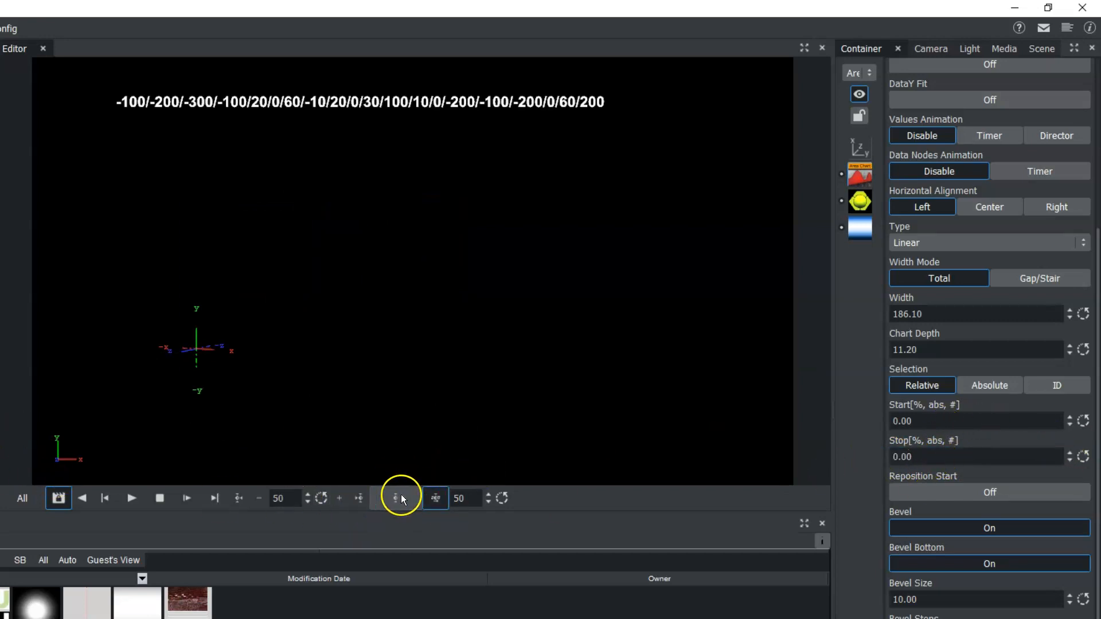
Step: Raise the AreaChart's Stop value to 108.8 with a keyframe at frame 50, and play the animation
{"action": "left_click_drag", "start_coordinate": [885, 454], "coordinate": [1070, 455]}
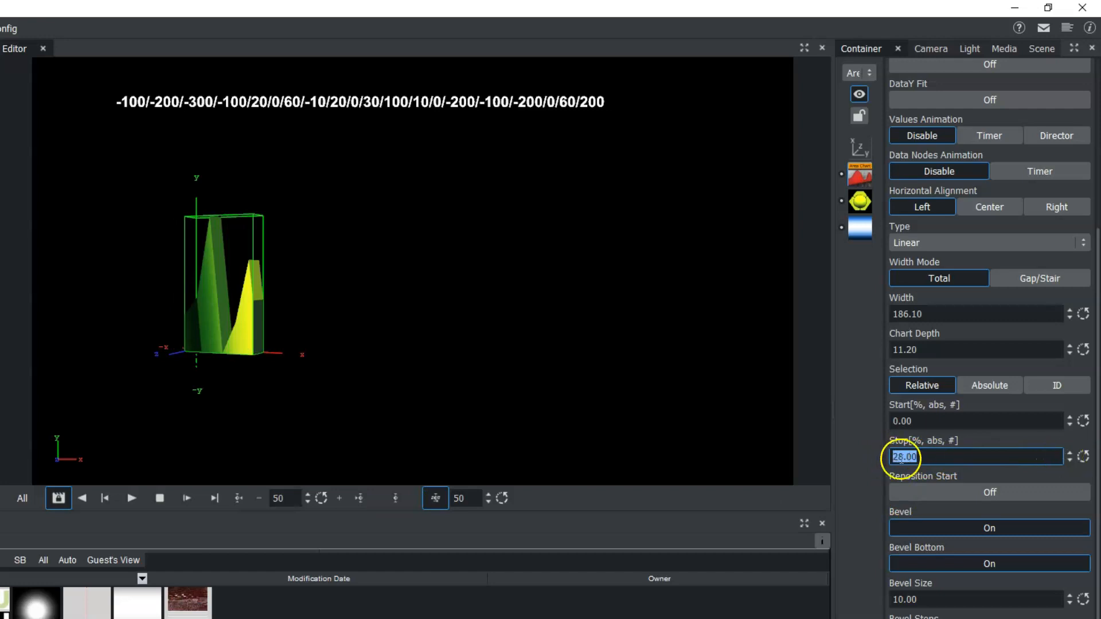
{"action": "left_click_drag", "start_coordinate": [893, 454], "coordinate": [1042, 452]}
{"action": "left_click_drag", "start_coordinate": [937, 458], "coordinate": [1093, 454]}
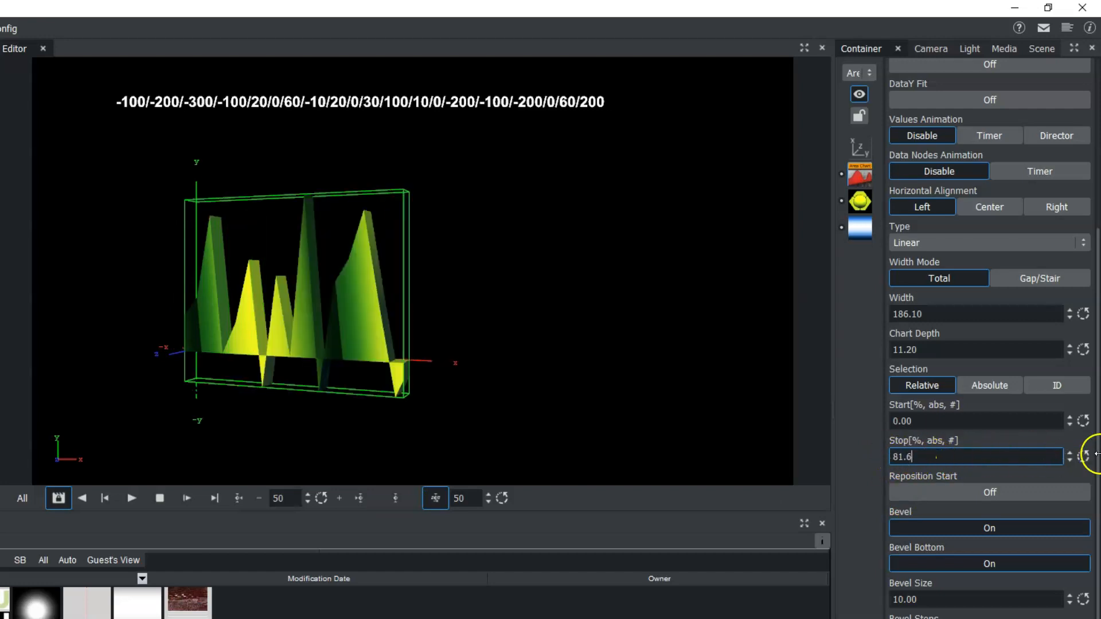
{"action": "left_click_drag", "start_coordinate": [894, 455], "coordinate": [1095, 455]}
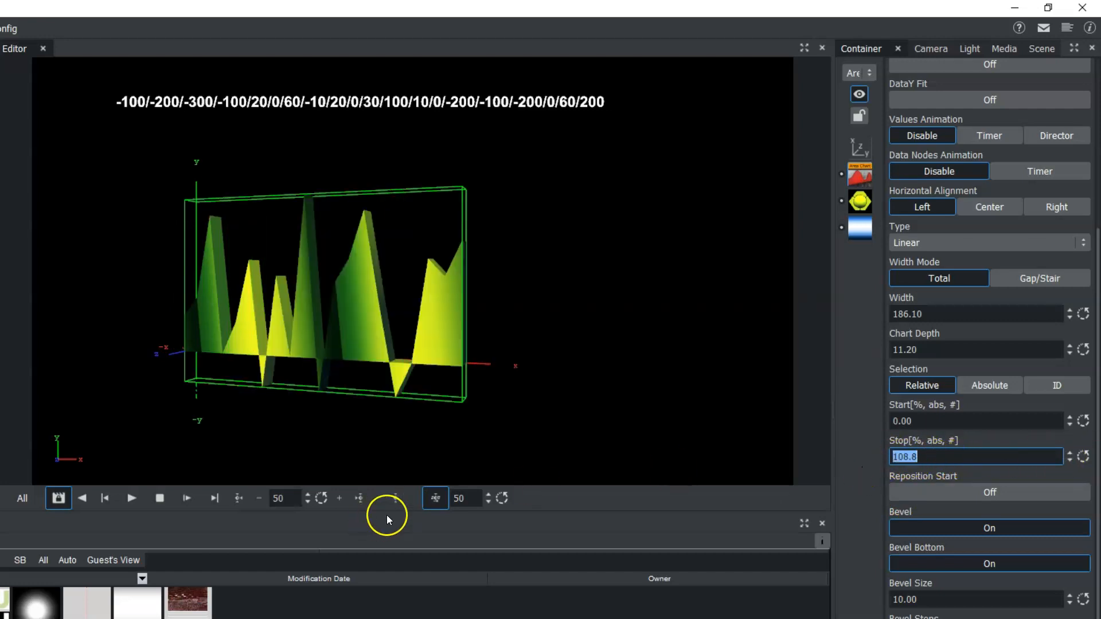
{"action": "left_click", "coordinate": [321, 498]}
{"action": "left_click", "coordinate": [130, 499]}
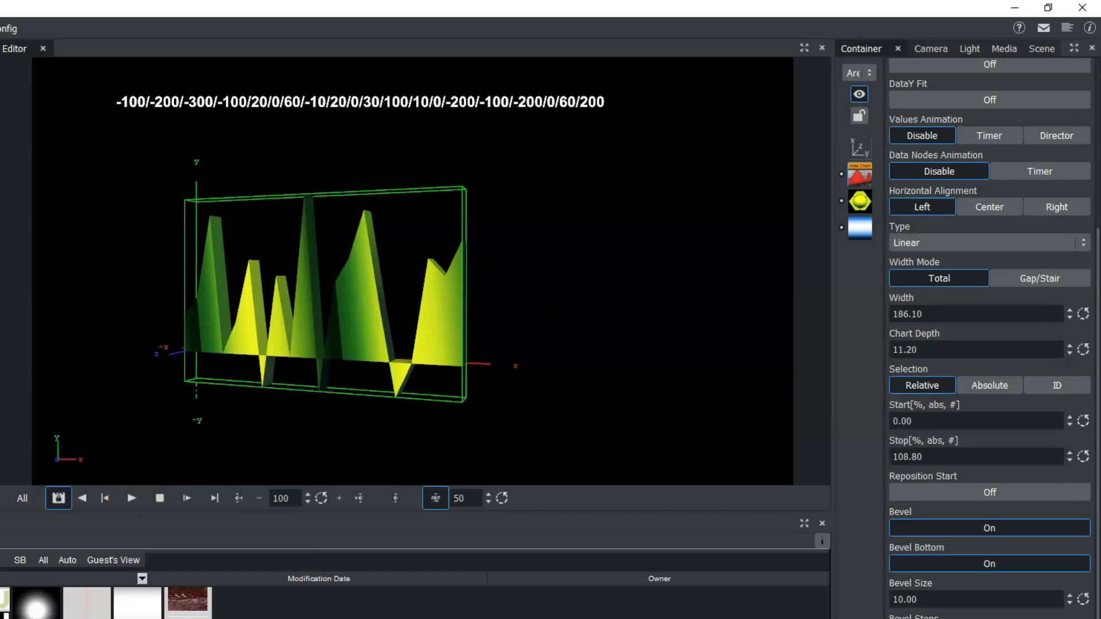
Step: Review the DataReader's Excel file name, sheet, key, fields to read and shared memory variable
{"action": "left_click_drag", "start_coordinate": [891, 147], "coordinate": [1083, 152]}
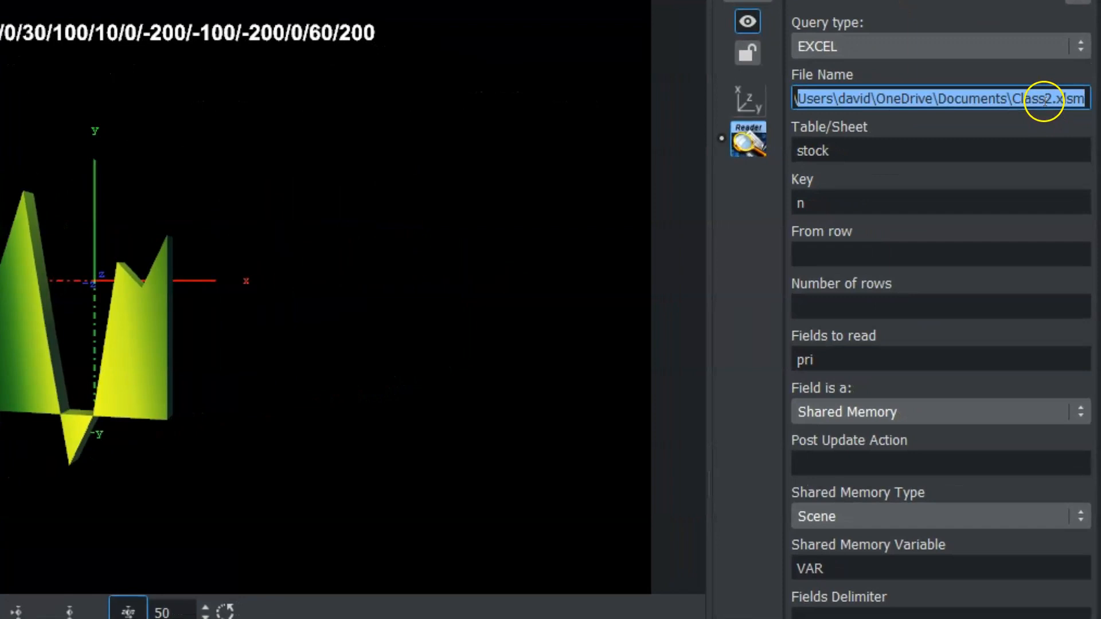
{"action": "left_click", "coordinate": [844, 152]}
{"action": "left_click", "coordinate": [854, 152]}
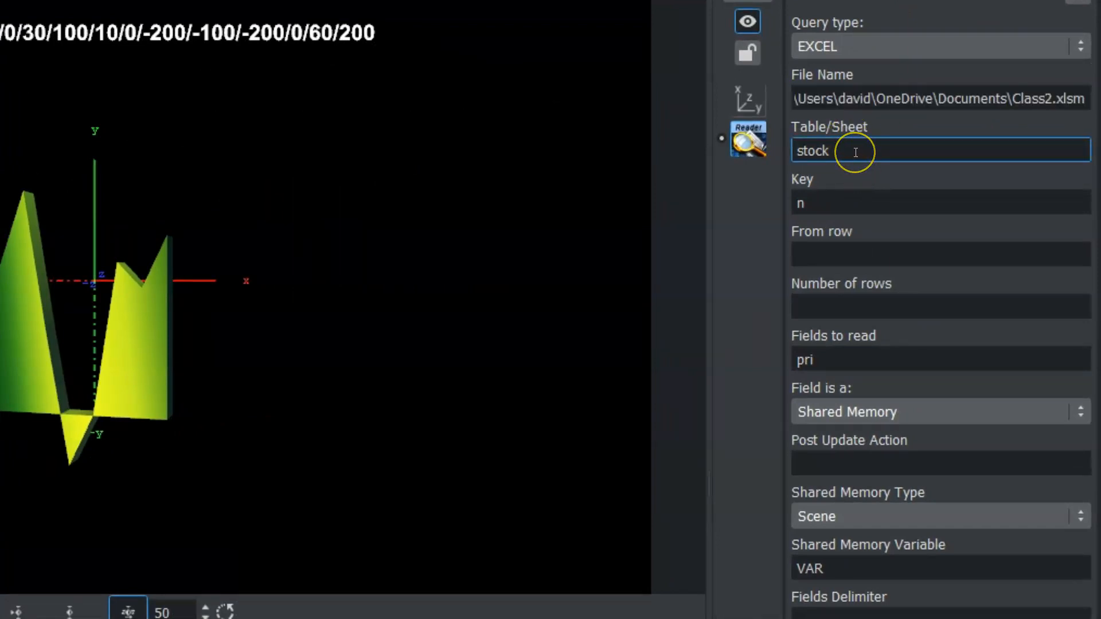
{"action": "left_click_drag", "start_coordinate": [840, 196], "coordinate": [800, 208]}
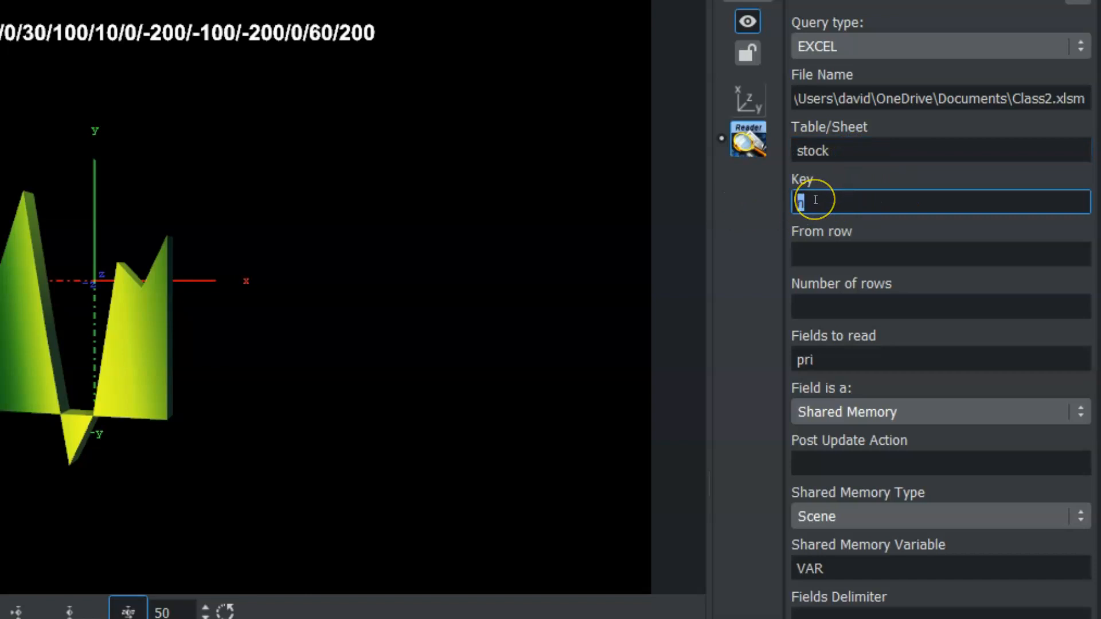
{"action": "left_click", "coordinate": [820, 359]}
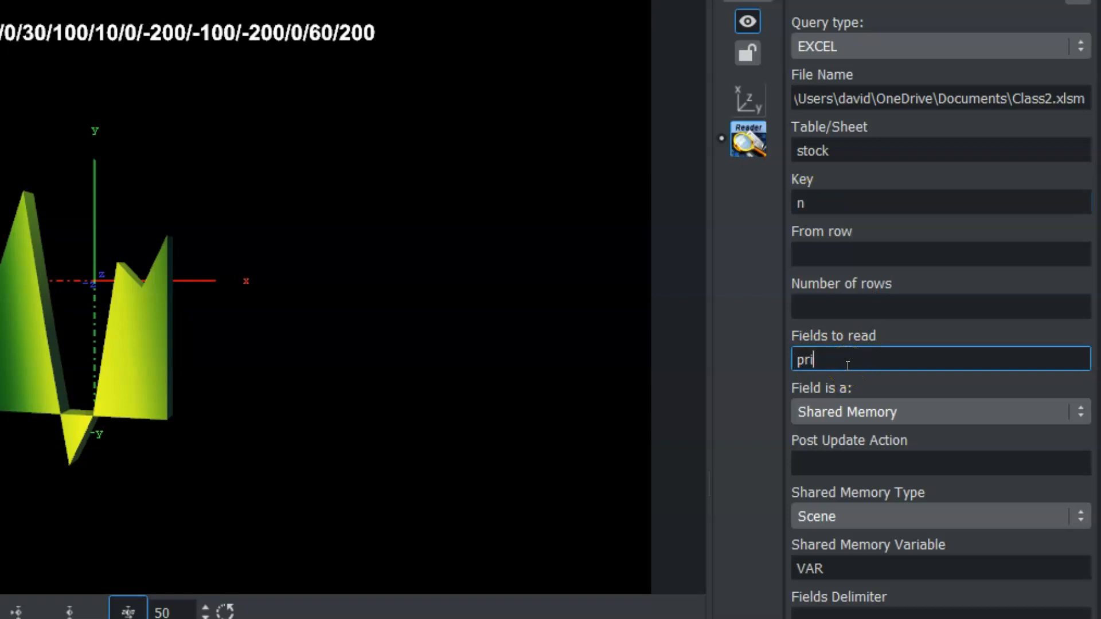
{"action": "left_click", "coordinate": [831, 363]}
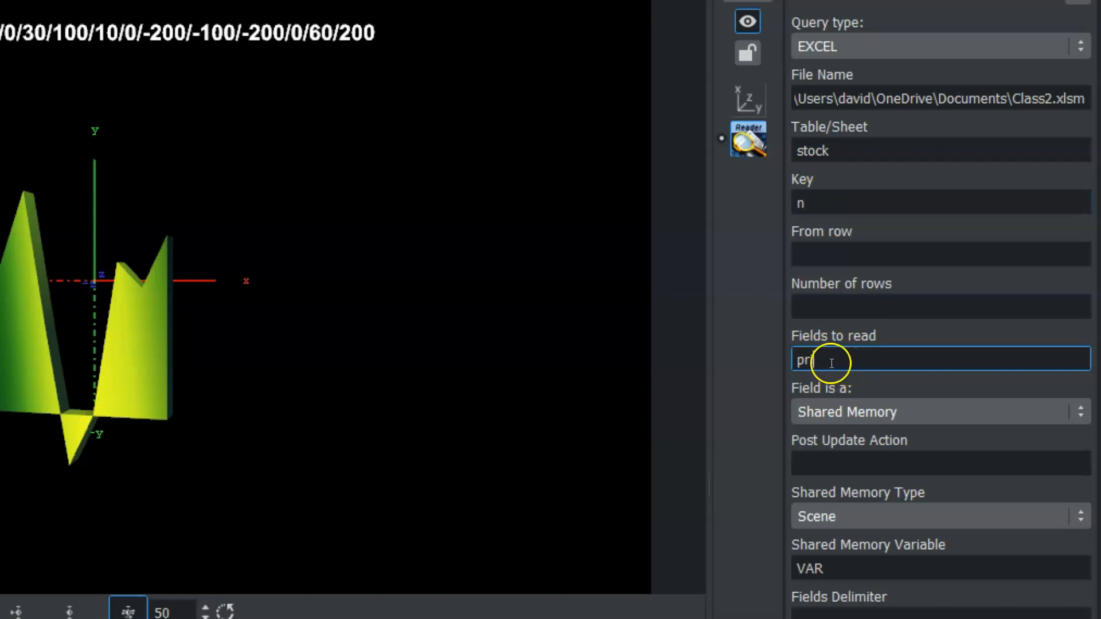
{"action": "left_click", "coordinate": [846, 570]}
{"action": "double_click", "coordinate": [846, 569]}
{"action": "left_click", "coordinate": [831, 573]}
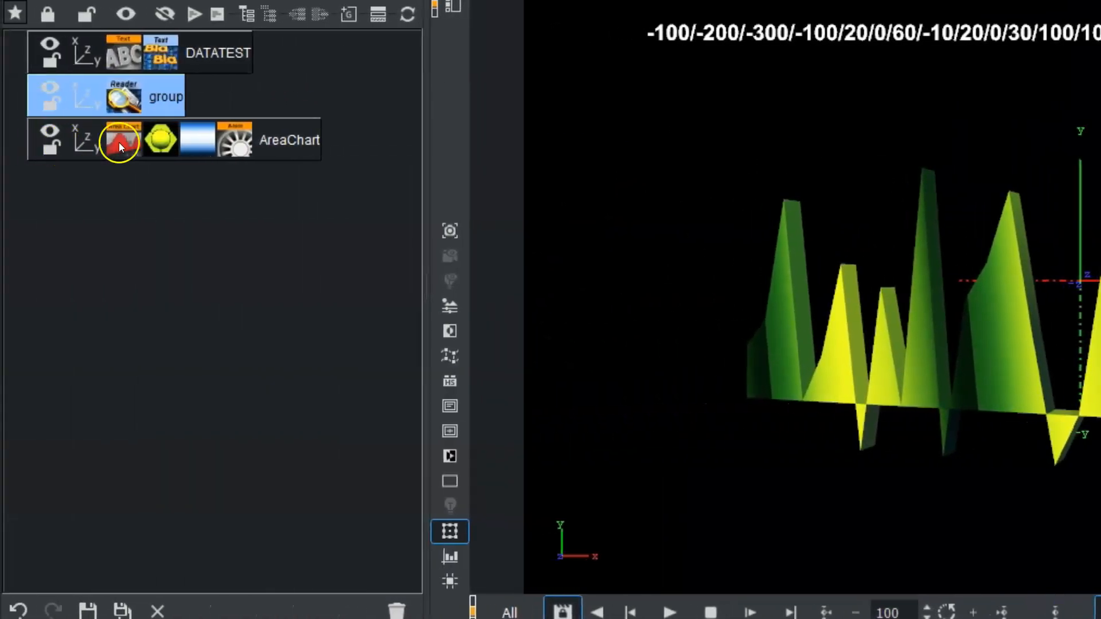
Step: Compare the AreaChart's shared memory type and Key DataY with the DataReader's shared memory settings
{"action": "left_click", "coordinate": [82, 140]}
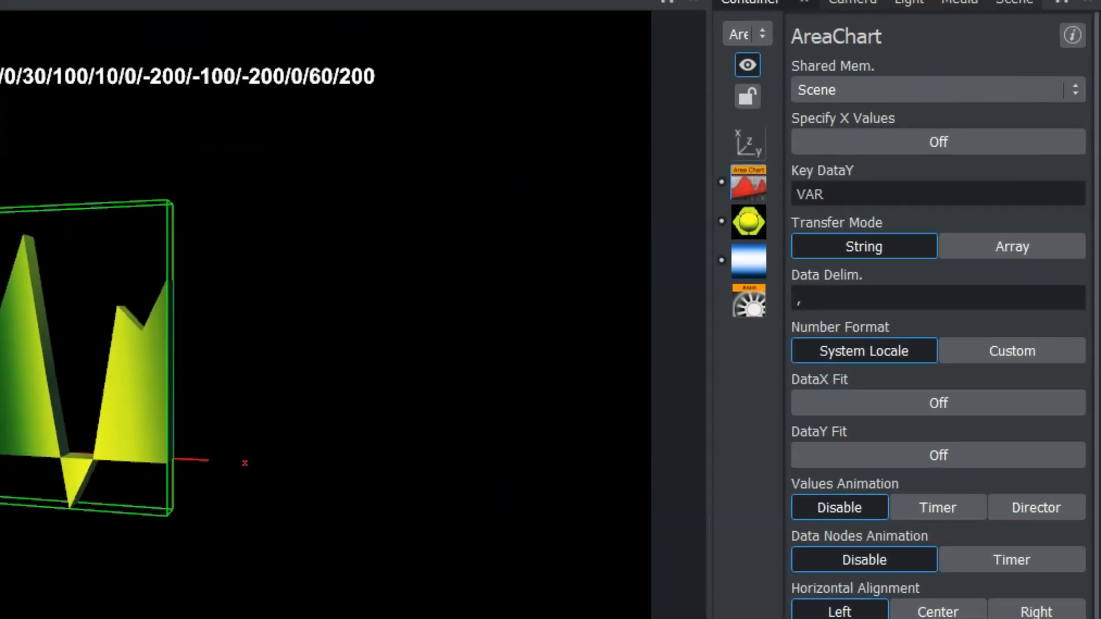
{"action": "left_click", "coordinate": [1, 120]}
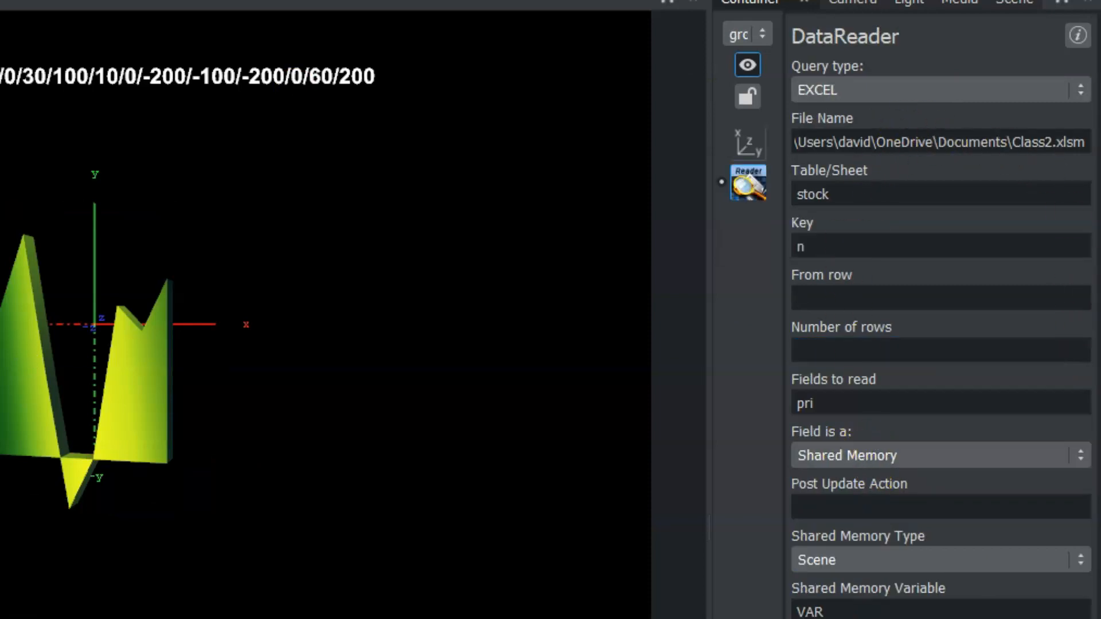
{"action": "left_click", "coordinate": [1, 172]}
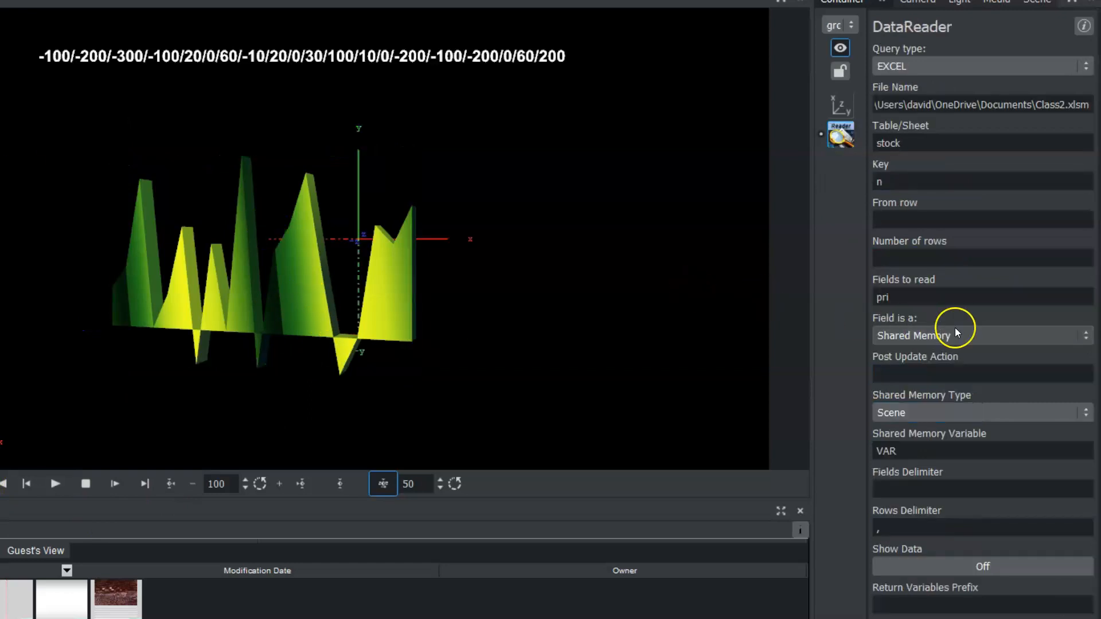
Step: Set the DataReader's field to read to hig and load the data into the chart
{"action": "double_click", "coordinate": [923, 295]}
{"action": "left_click", "coordinate": [886, 298]}
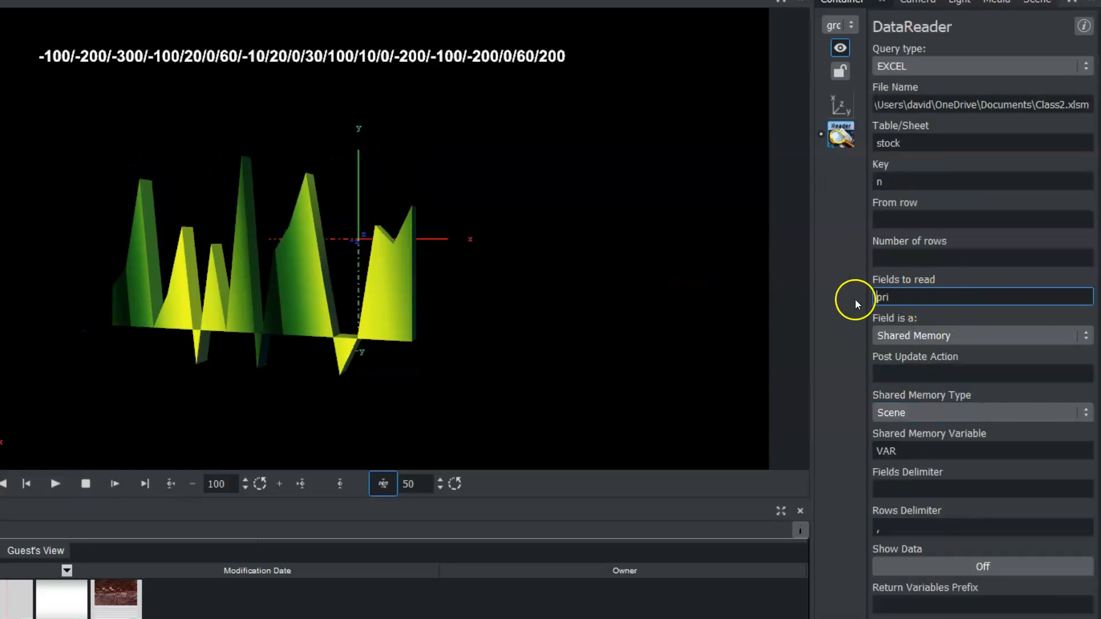
{"action": "double_click", "coordinate": [886, 299]}
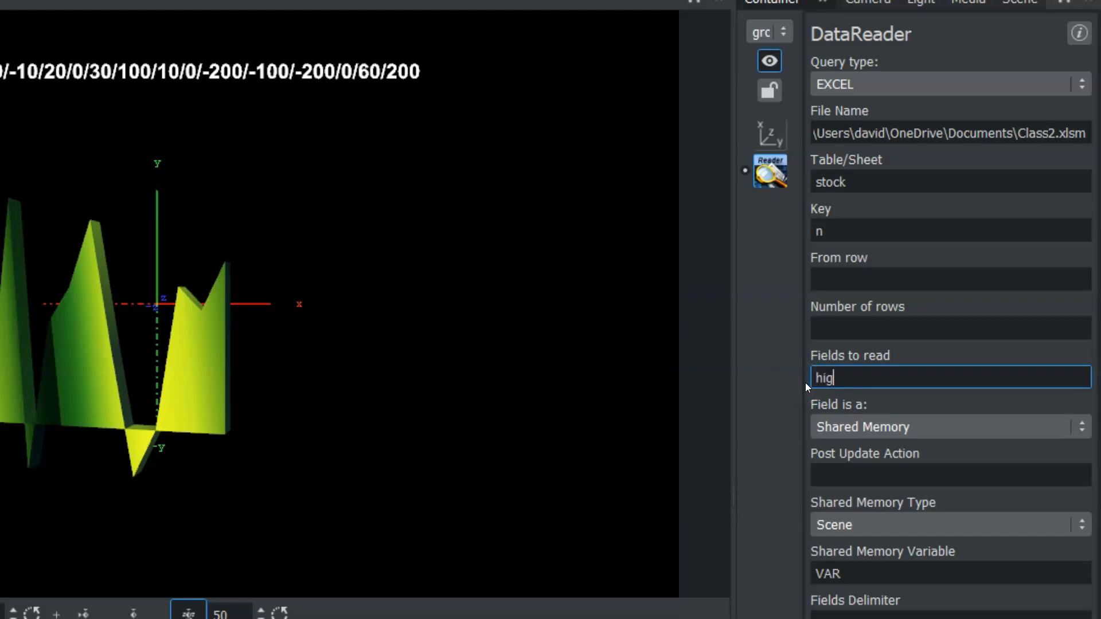
{"action": "left_click", "coordinate": [848, 376]}
{"action": "left_click", "coordinate": [4, 317]}
{"action": "left_click", "coordinate": [851, 379]}
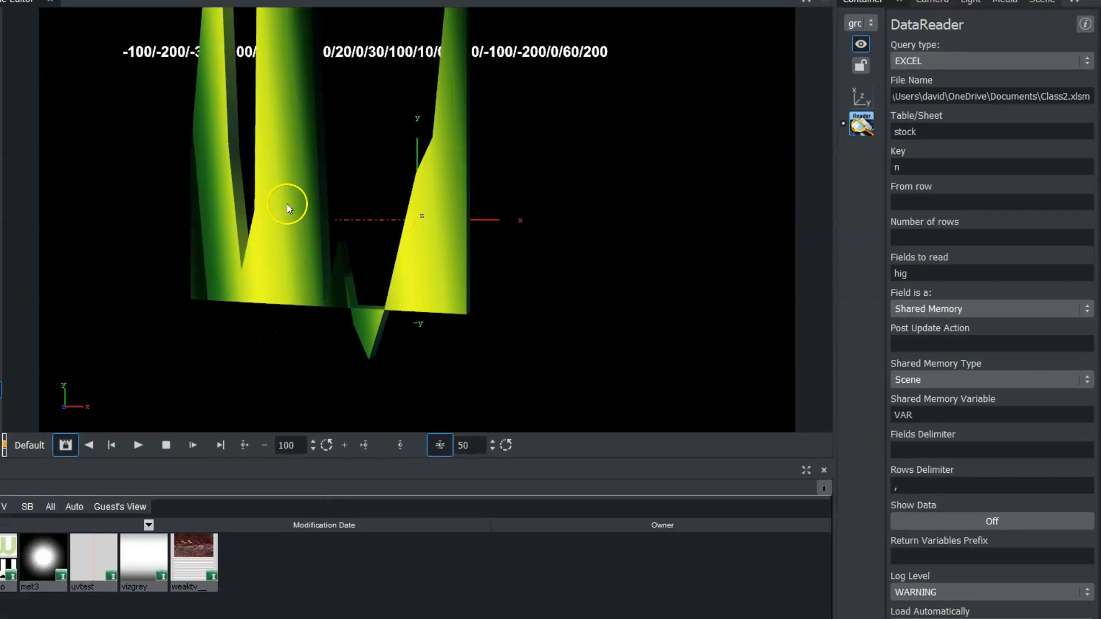
Step: Switch the DataReader's field to read to low and load the data
{"action": "double_click", "coordinate": [920, 274]}
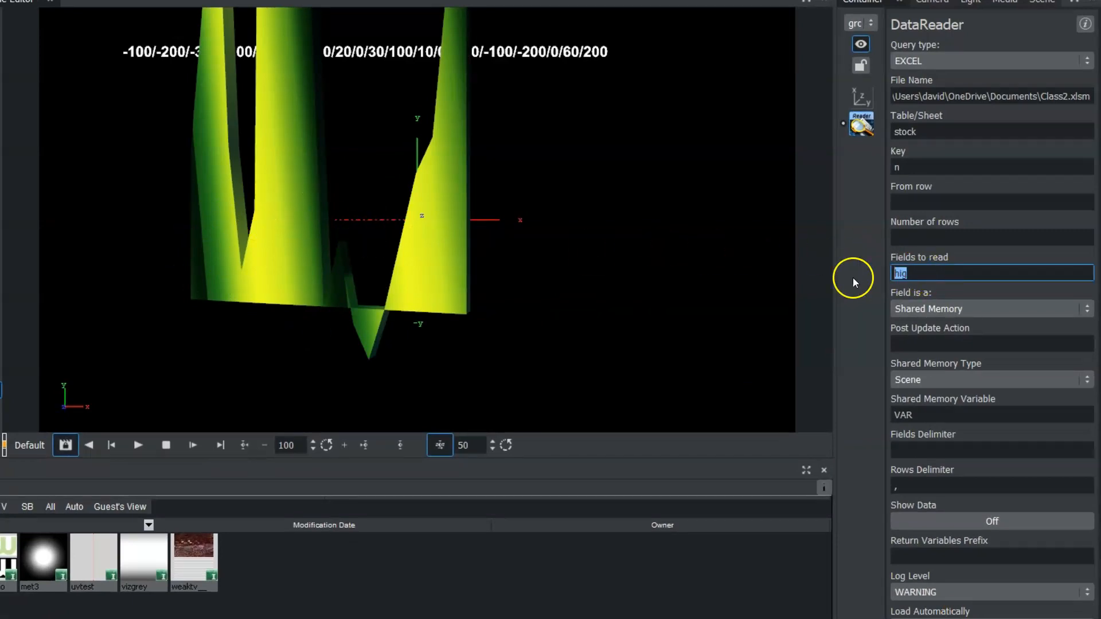
{"action": "type", "text": "low"}
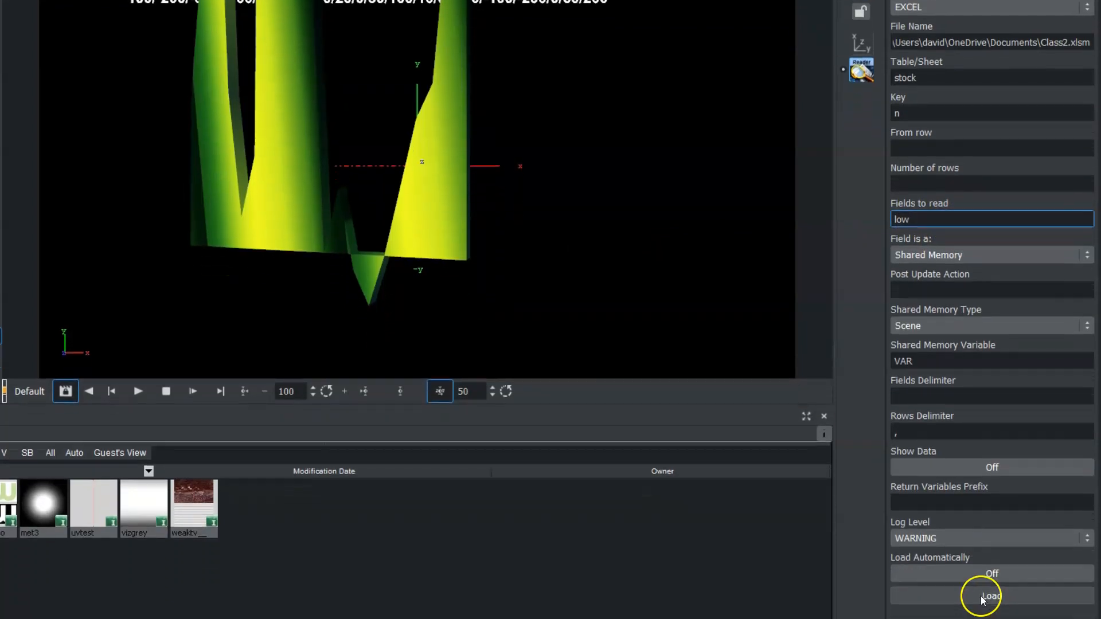
{"action": "left_click", "coordinate": [980, 586]}
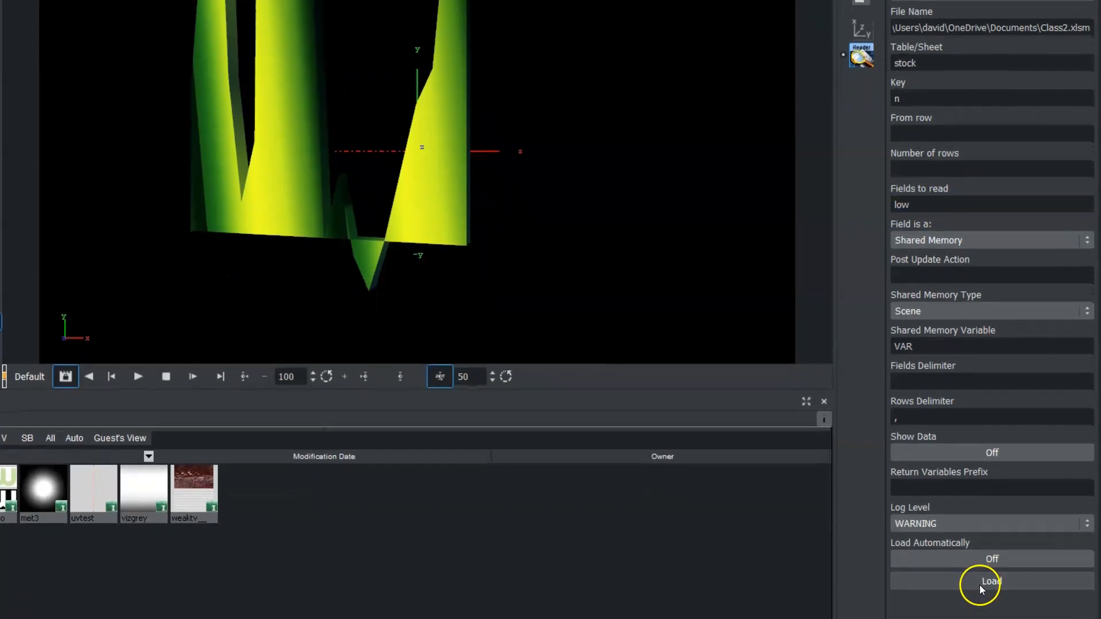